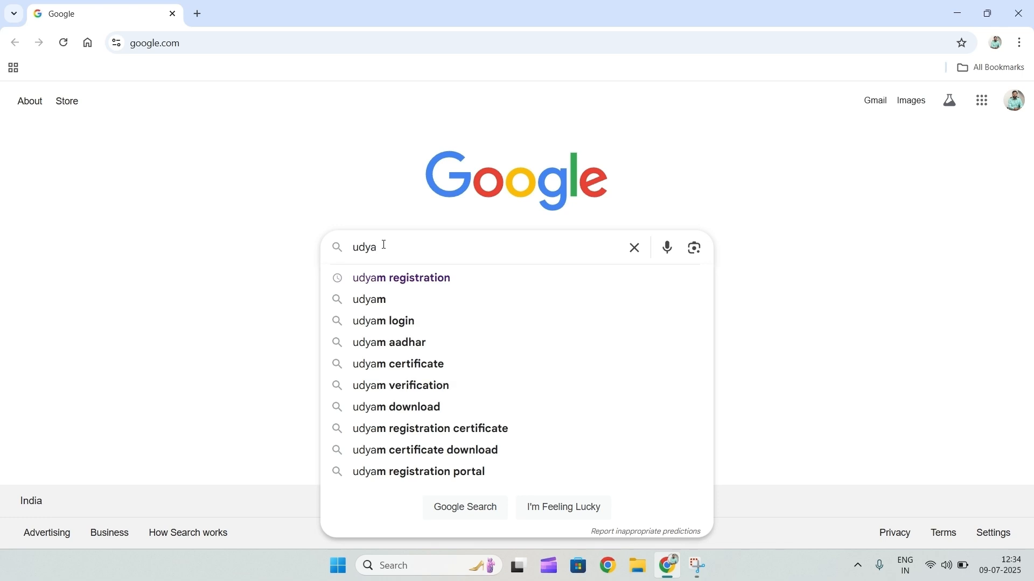
Search Google for 'udyam registration' using the suggested query.
{"action": "type", "text": "re"}
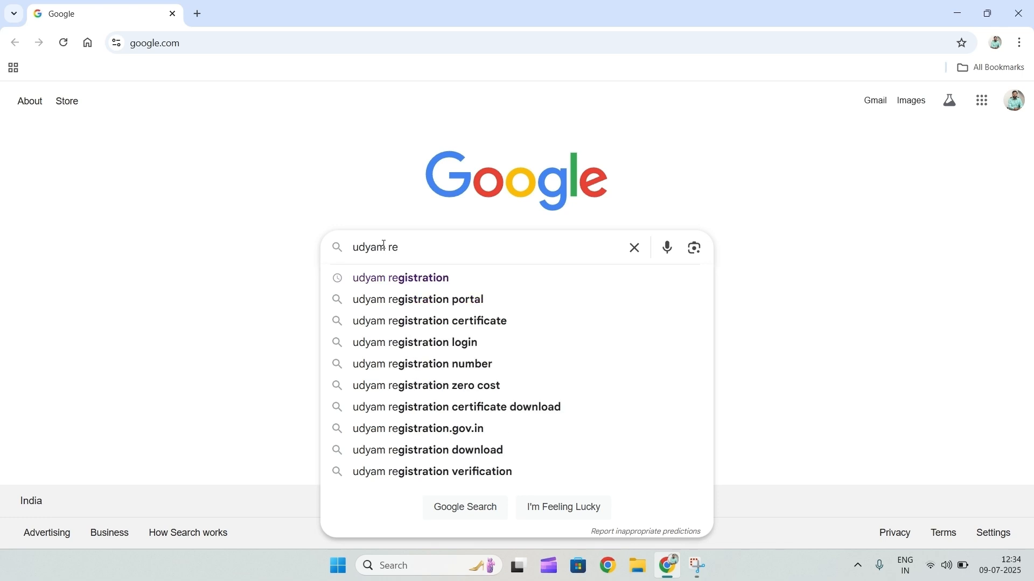
{"action": "key", "text": "Down"}
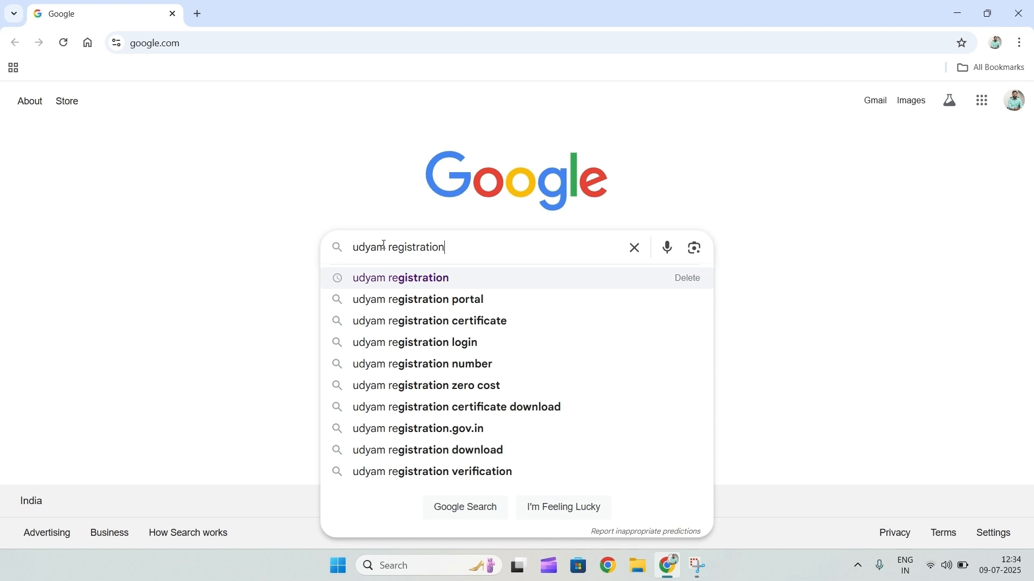
{"action": "key", "text": "Return"}
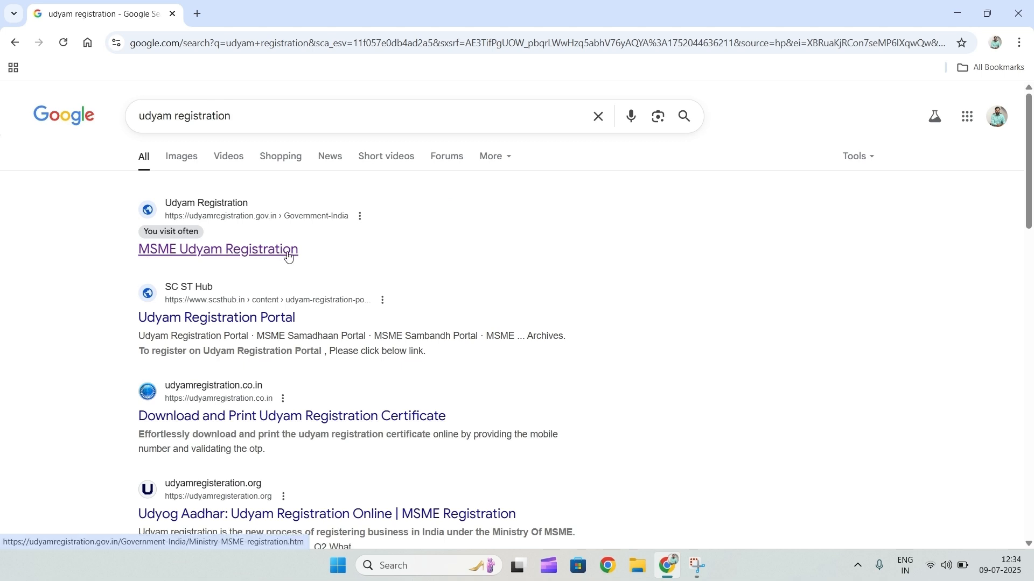
Open the official MSME Udyam Registration result and scroll to the registration options.
{"action": "left_click", "coordinate": [201, 251]}
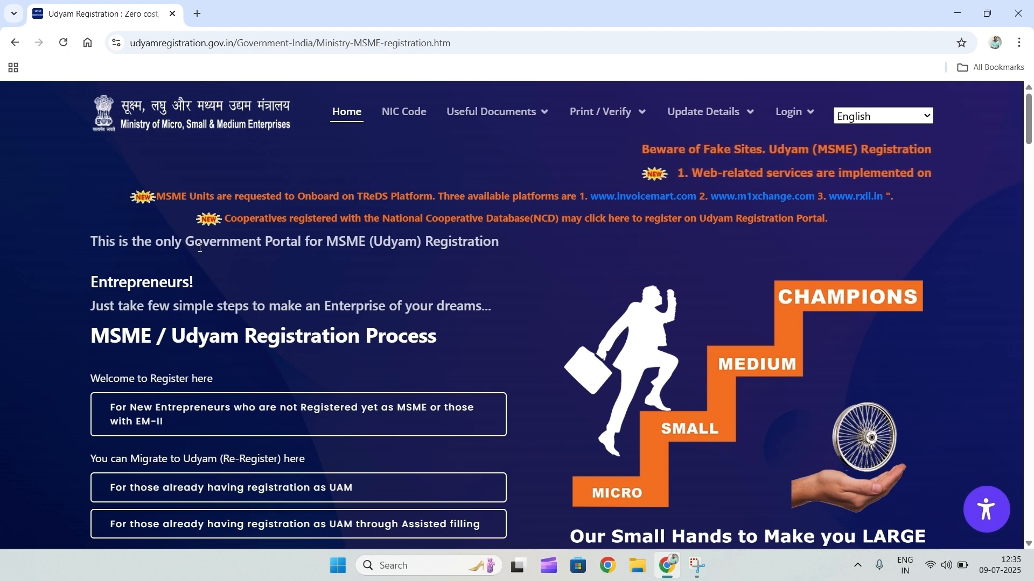
{"action": "scroll", "coordinate": [276, 277], "scroll_direction": "down", "scroll_amount": 1}
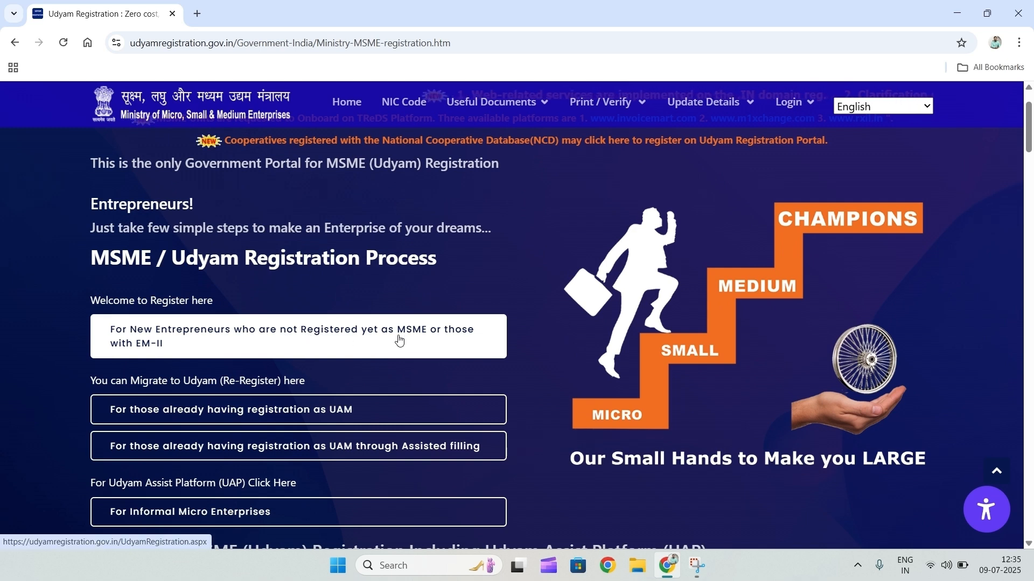
Start a new-entrepreneur registration and verify the Aadhaar with a one-time password.
{"action": "left_click", "coordinate": [210, 345]}
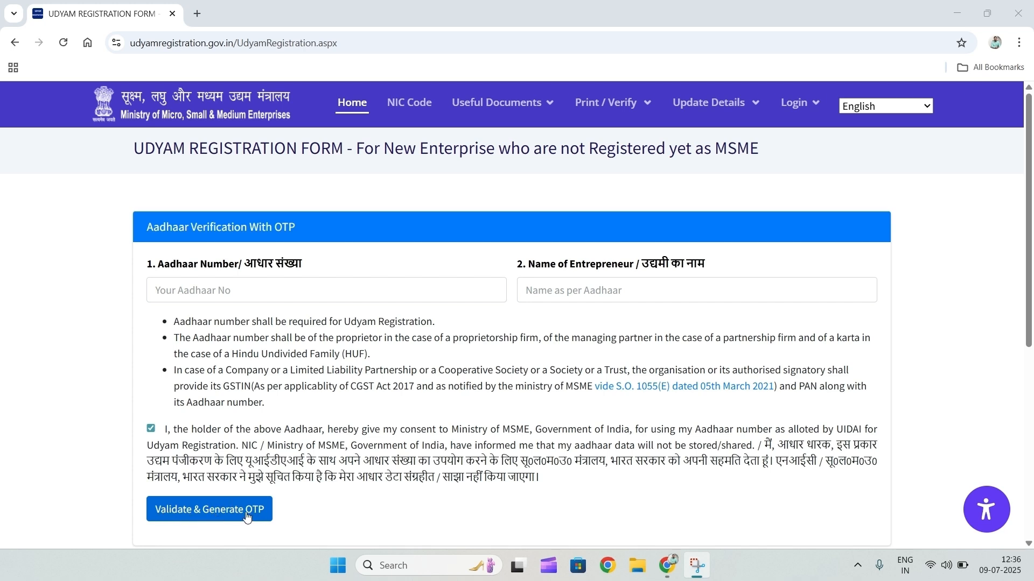
{"action": "left_click", "coordinate": [246, 517]}
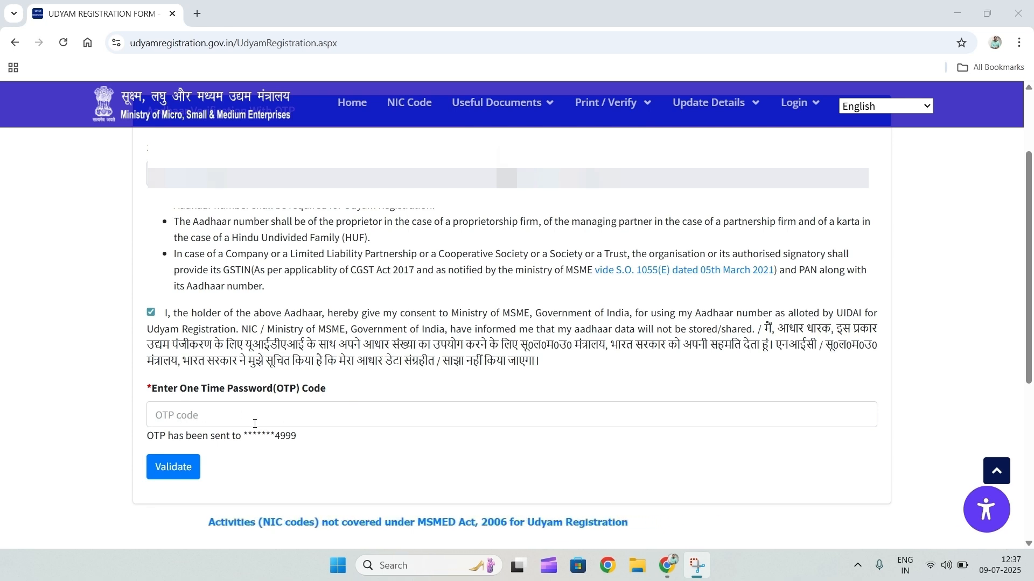
{"action": "left_click", "coordinate": [173, 468]}
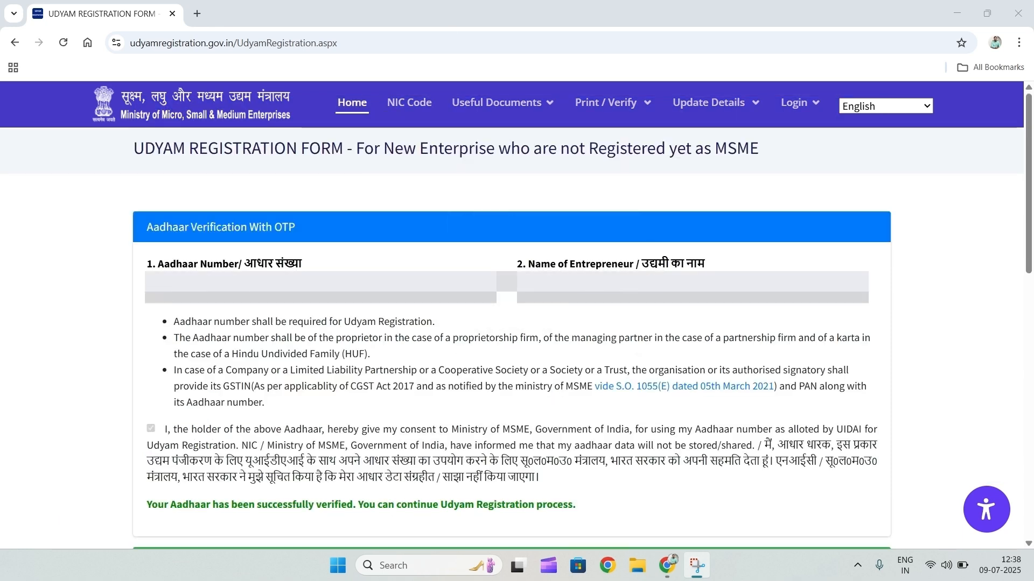
Choose Proprietary as organisation type, enter the PAN details with consent, and validate them.
{"action": "scroll", "coordinate": [318, 361], "scroll_direction": "down", "scroll_amount": 5}
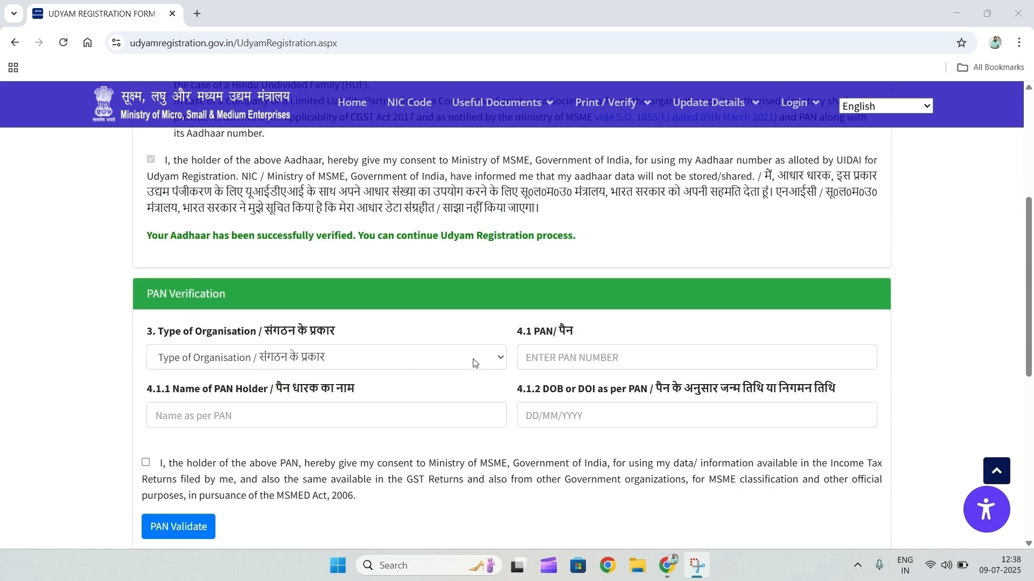
{"action": "left_click", "coordinate": [473, 360]}
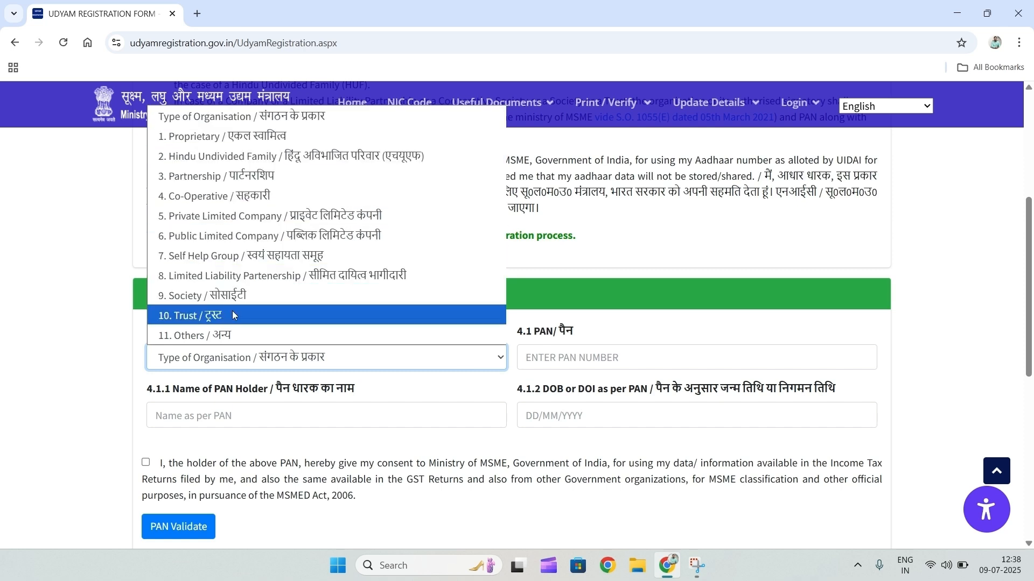
{"action": "left_click", "coordinate": [238, 138]}
{"action": "left_click", "coordinate": [525, 374]}
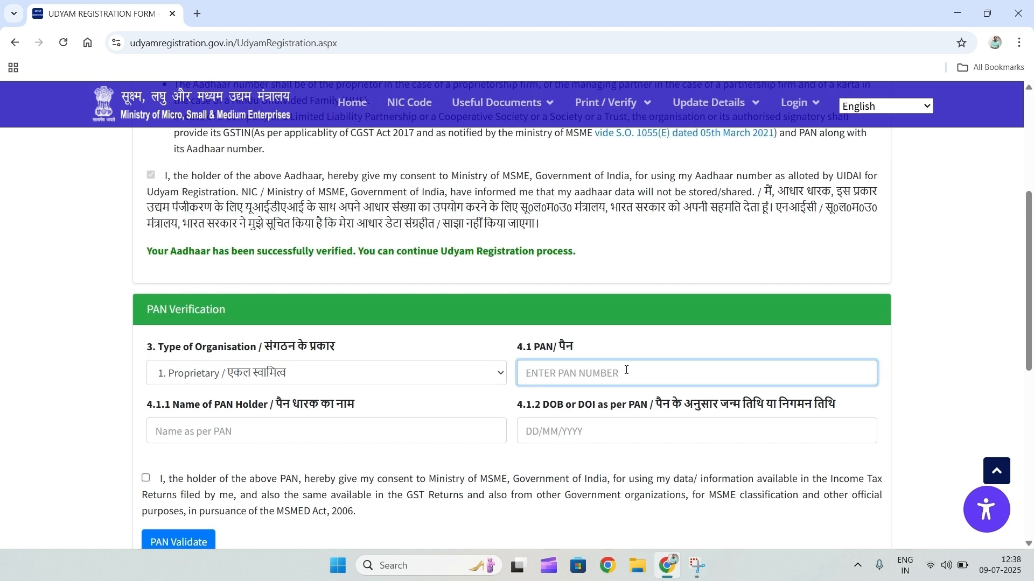
{"action": "scroll", "coordinate": [626, 370], "scroll_direction": "down", "scroll_amount": 1}
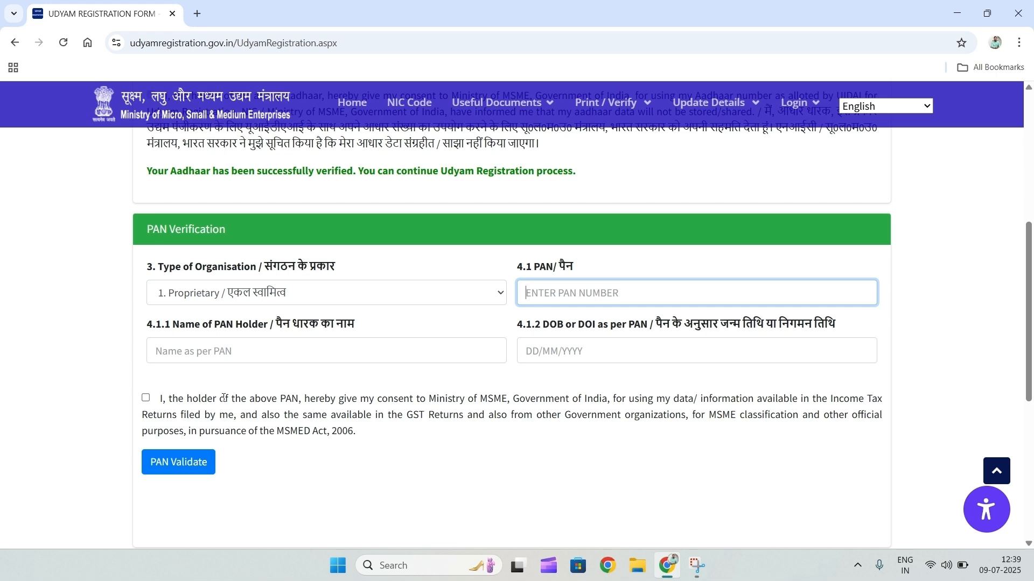
{"action": "left_click", "coordinate": [148, 402]}
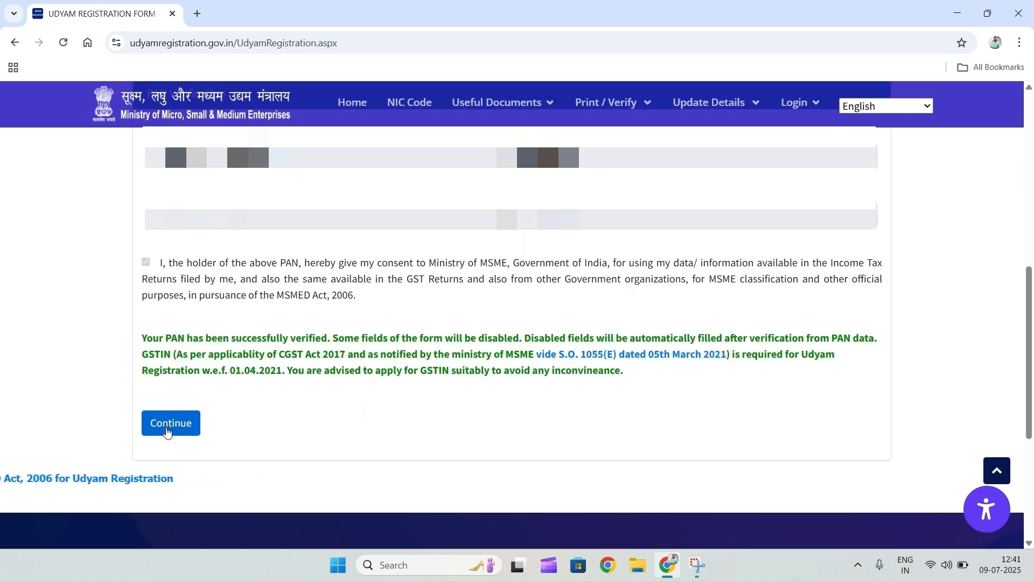
Continue to the ITR/GSTIN questions, answer No to GSTIN, and move to Mobile Number.
{"action": "left_click", "coordinate": [167, 430]}
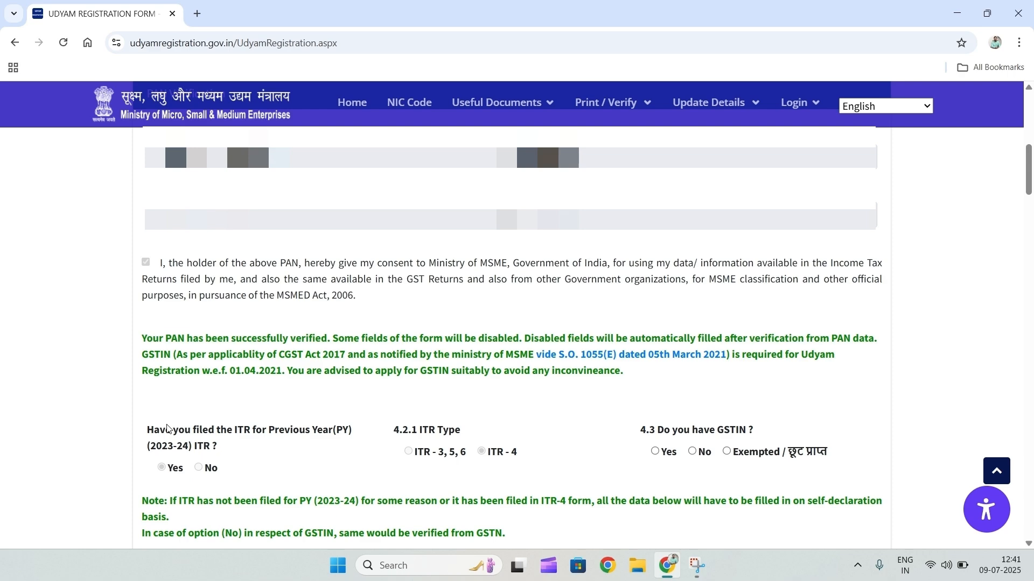
{"action": "scroll", "coordinate": [307, 377], "scroll_direction": "down", "scroll_amount": 3}
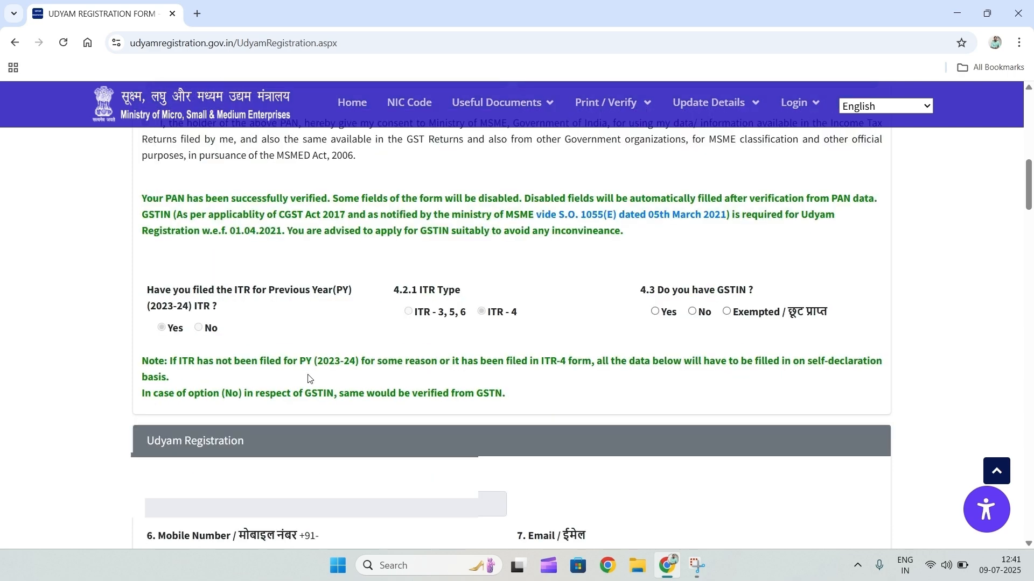
{"action": "scroll", "coordinate": [308, 378], "scroll_direction": "down", "scroll_amount": 1}
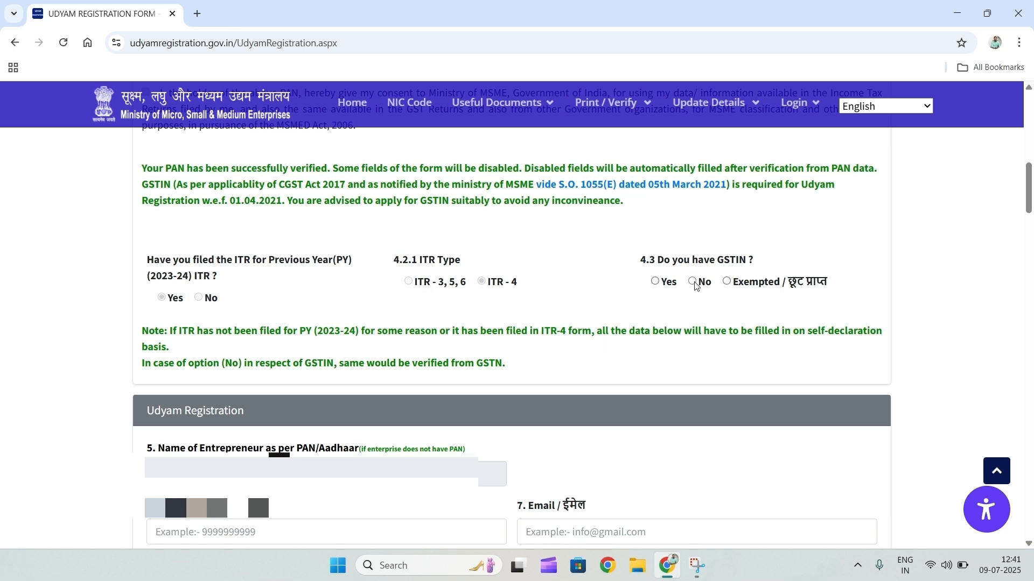
{"action": "left_click", "coordinate": [693, 282]}
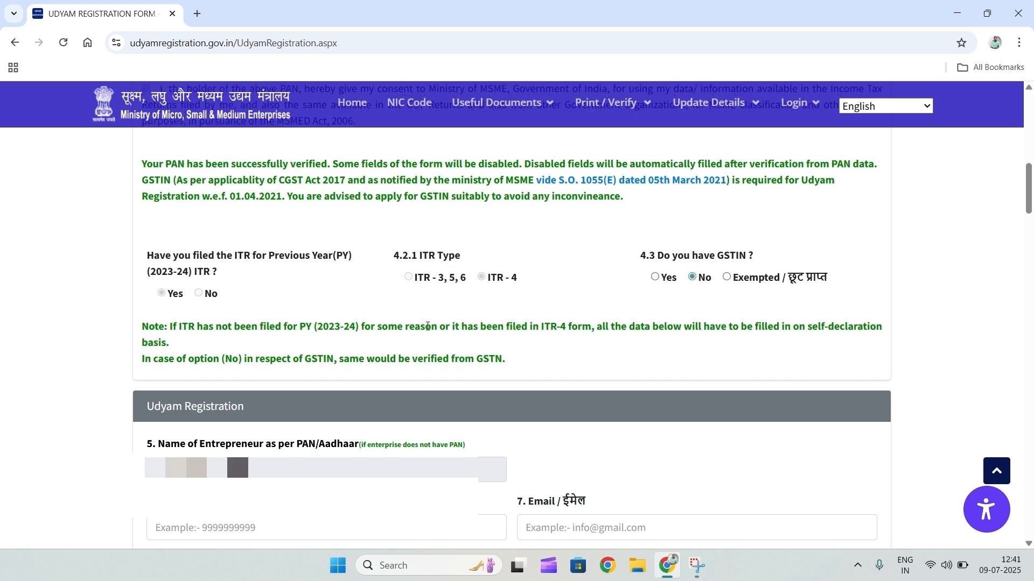
{"action": "scroll", "coordinate": [276, 284], "scroll_direction": "down", "scroll_amount": 5}
{"action": "left_click", "coordinate": [277, 284]}
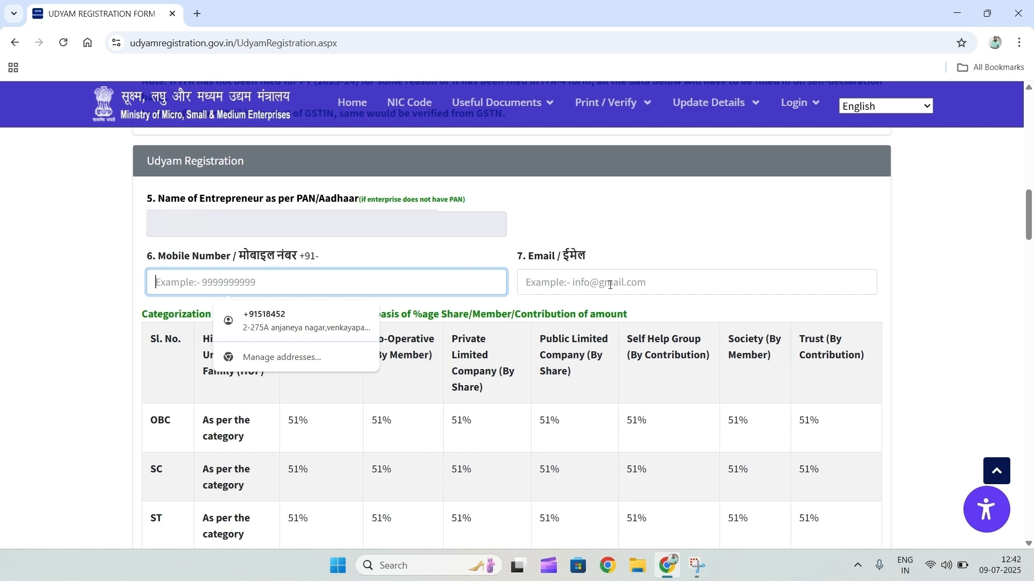
Select General social category, Female gender and No for specially abled.
{"action": "scroll", "coordinate": [608, 277], "scroll_direction": "down", "scroll_amount": 3}
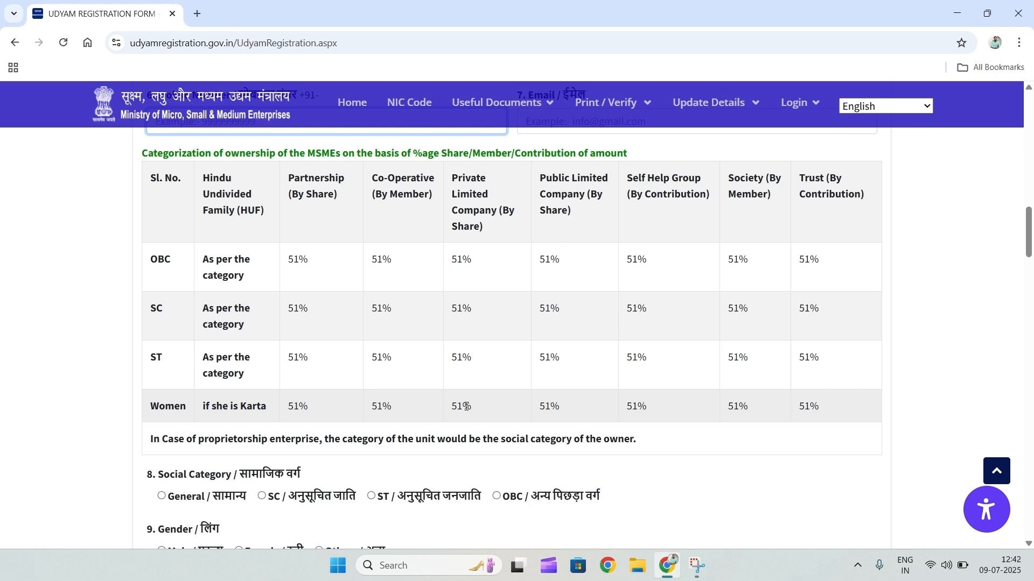
{"action": "scroll", "coordinate": [419, 468], "scroll_direction": "down", "scroll_amount": 3}
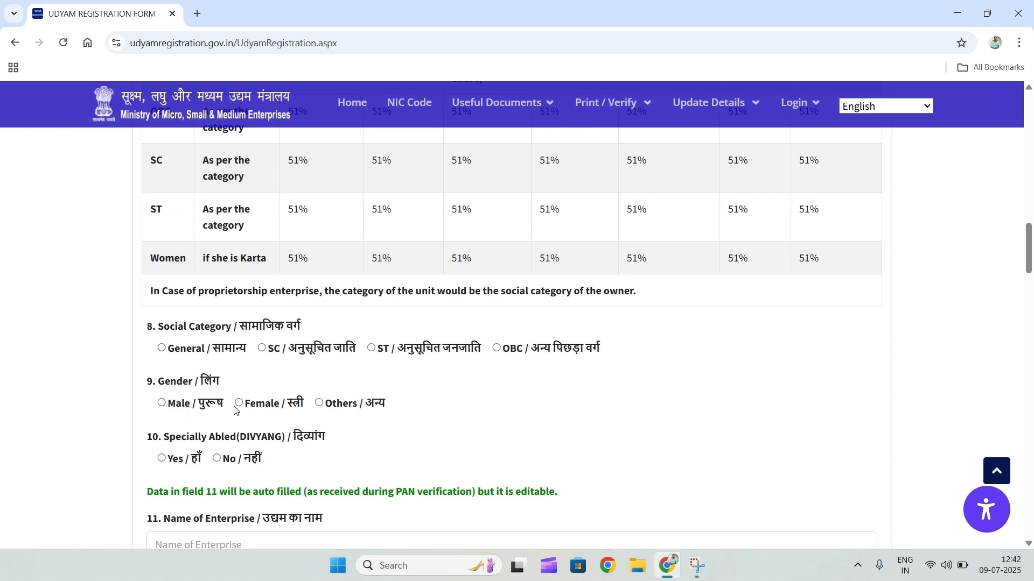
{"action": "scroll", "coordinate": [322, 406], "scroll_direction": "down", "scroll_amount": 1}
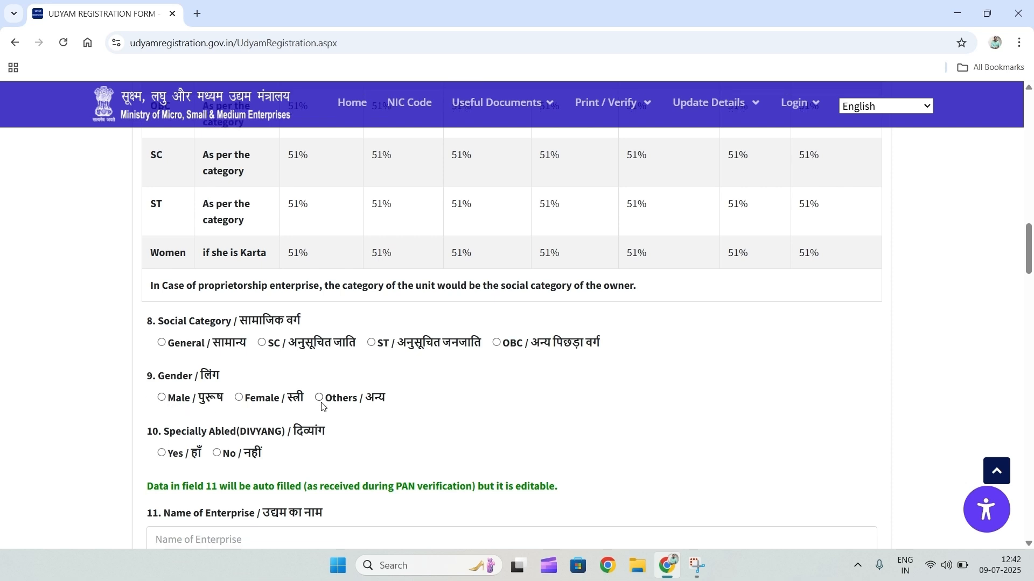
{"action": "scroll", "coordinate": [322, 407], "scroll_direction": "down", "scroll_amount": 2}
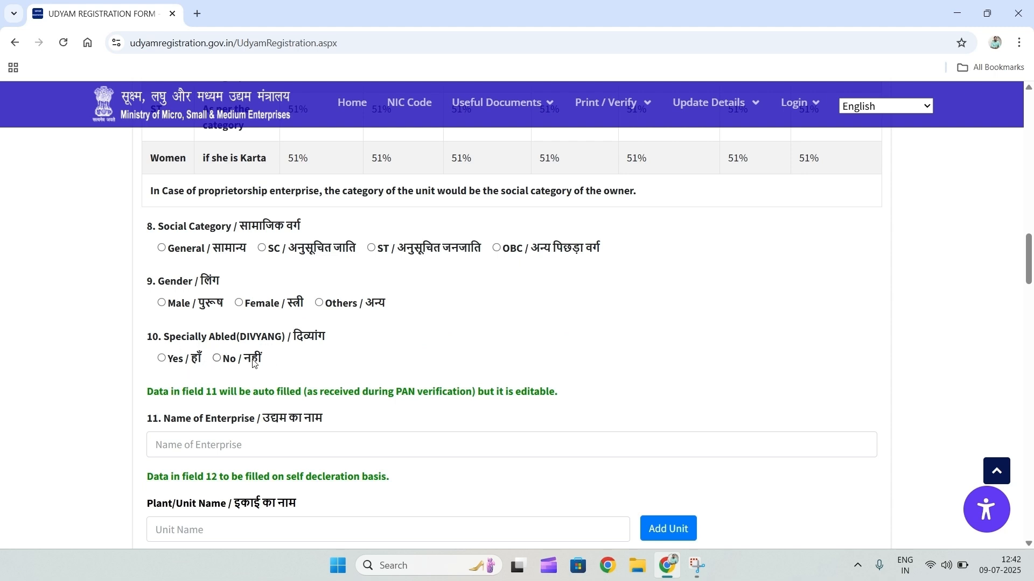
{"action": "scroll", "coordinate": [254, 362], "scroll_direction": "down", "scroll_amount": 1}
{"action": "scroll", "coordinate": [261, 364], "scroll_direction": "down", "scroll_amount": 2}
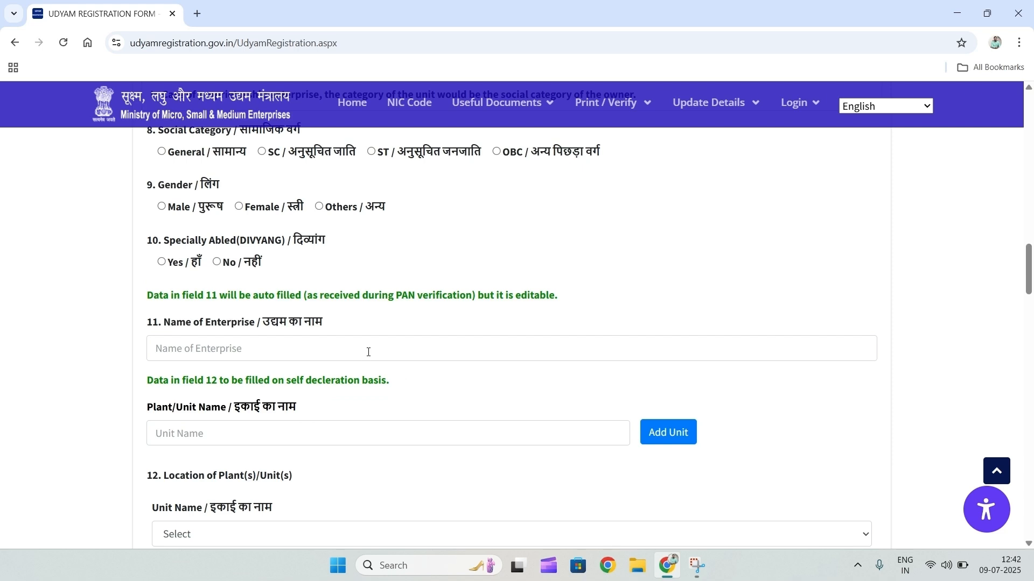
{"action": "scroll", "coordinate": [368, 352], "scroll_direction": "down", "scroll_amount": 3}
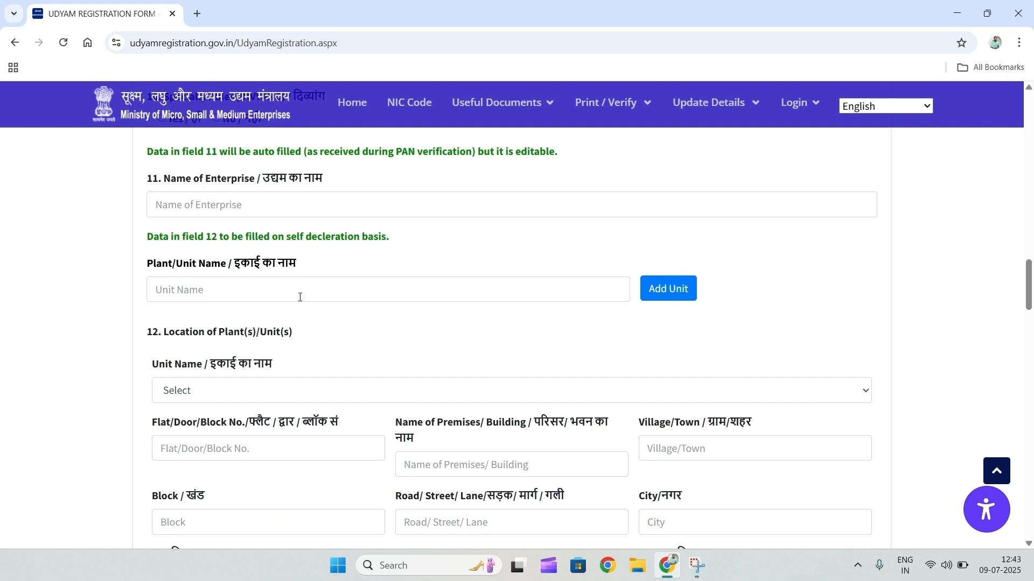
{"action": "scroll", "coordinate": [300, 297], "scroll_direction": "up", "scroll_amount": 3}
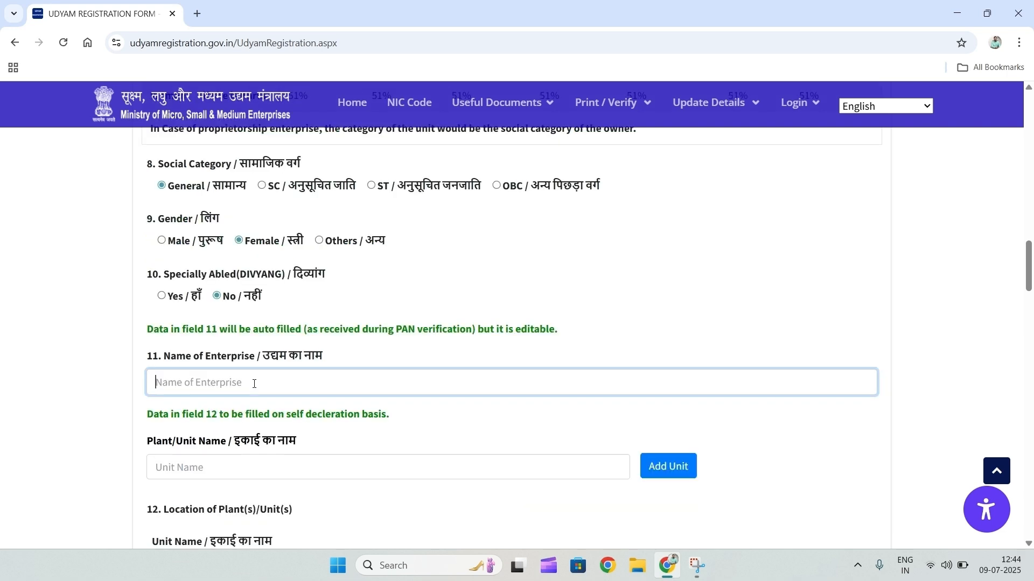
Enter the enterprise name, copy it into Plant/Unit Name, and add the unit.
{"action": "left_click", "coordinate": [254, 383]}
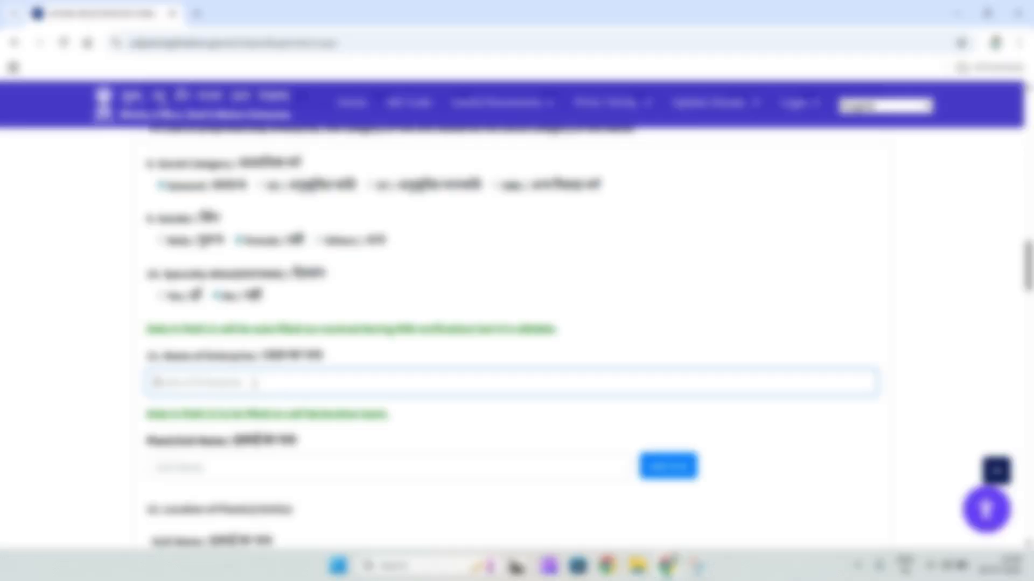
{"action": "type", "text": "XXXXX"}
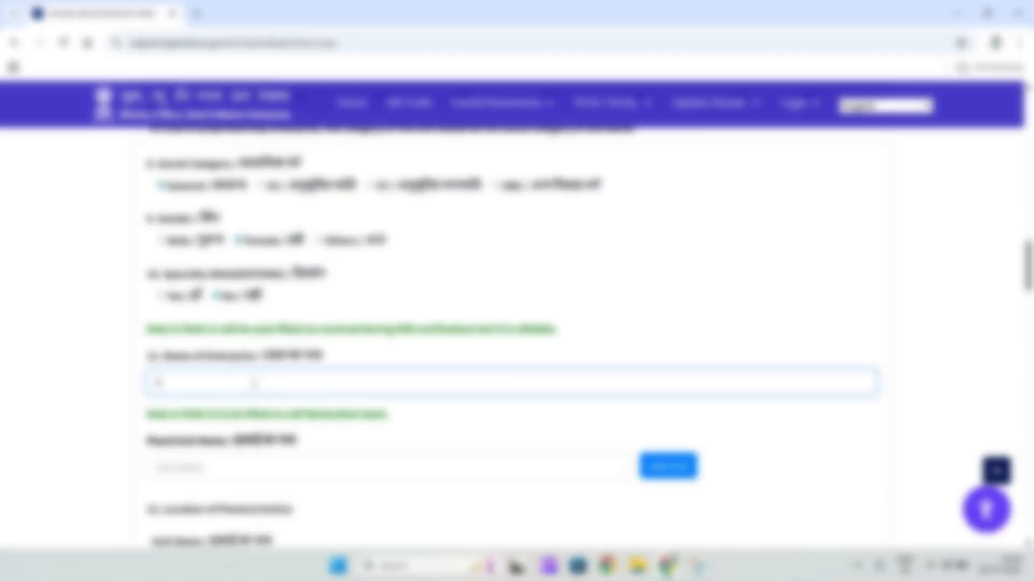
{"action": "type", "text": " XXX"}
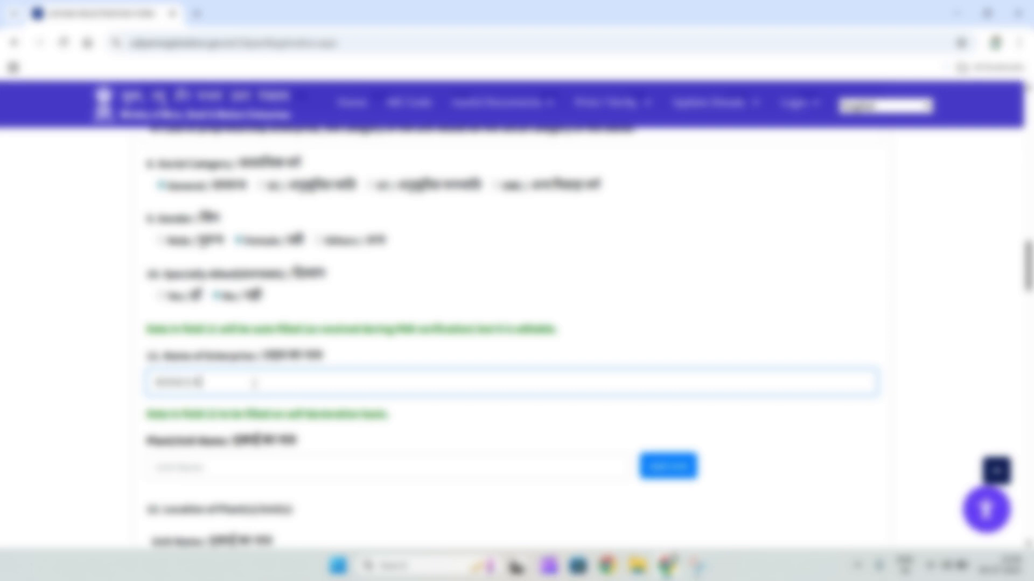
{"action": "type", "text": "XXXXXXX"}
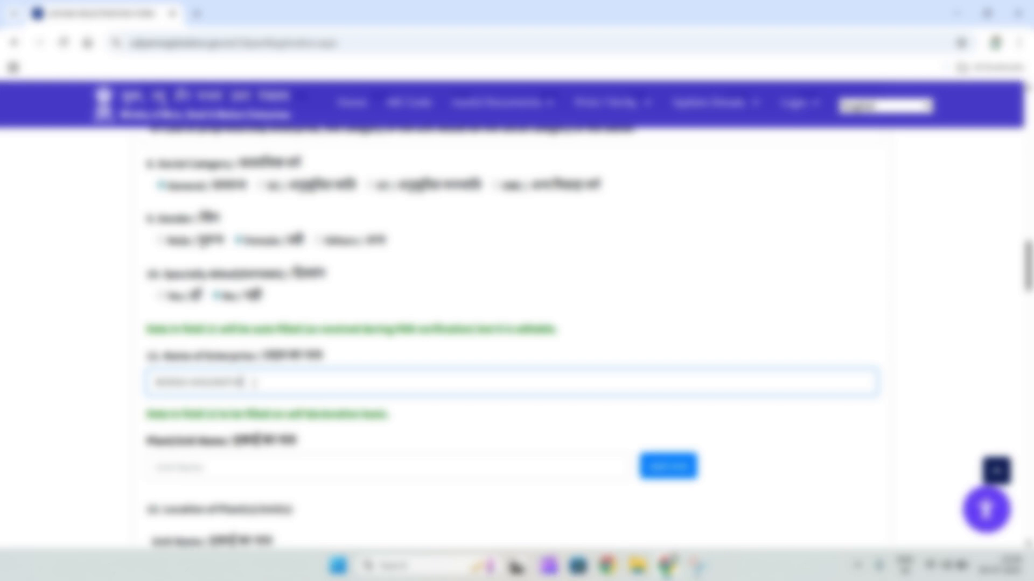
{"action": "scroll", "coordinate": [254, 383], "scroll_direction": "down", "scroll_amount": 2}
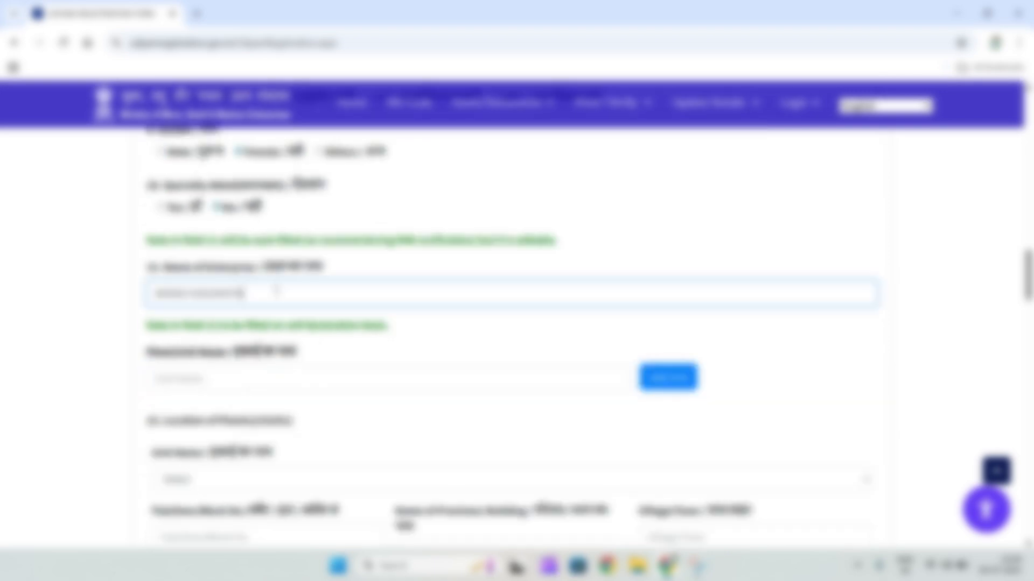
{"action": "left_click_drag", "start_coordinate": [275, 291], "coordinate": [135, 296]}
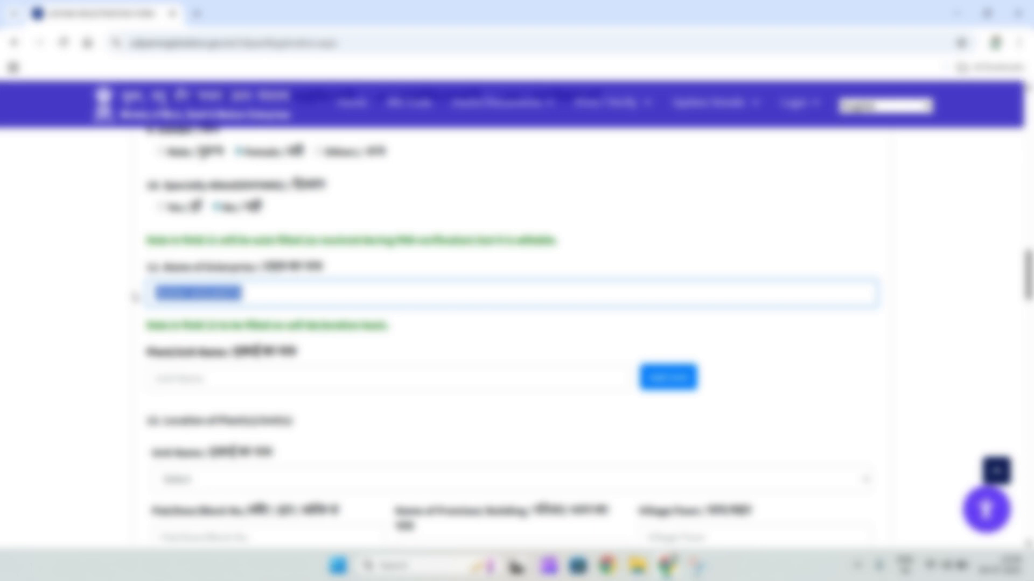
{"action": "key", "text": "ctrl+c"}
{"action": "left_click", "coordinate": [243, 379]}
{"action": "key", "text": "ctrl+v"}
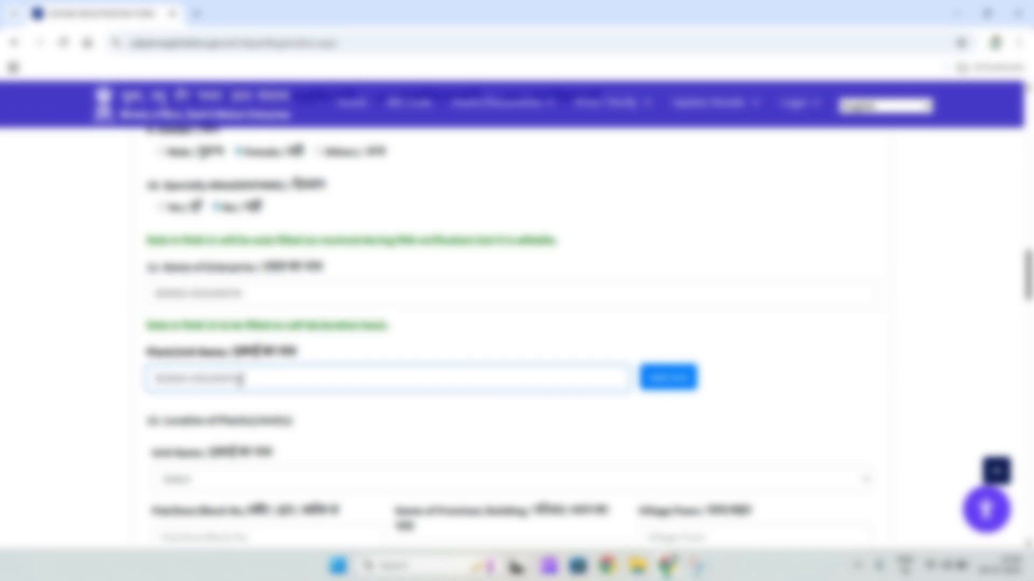
{"action": "left_click", "coordinate": [655, 384]}
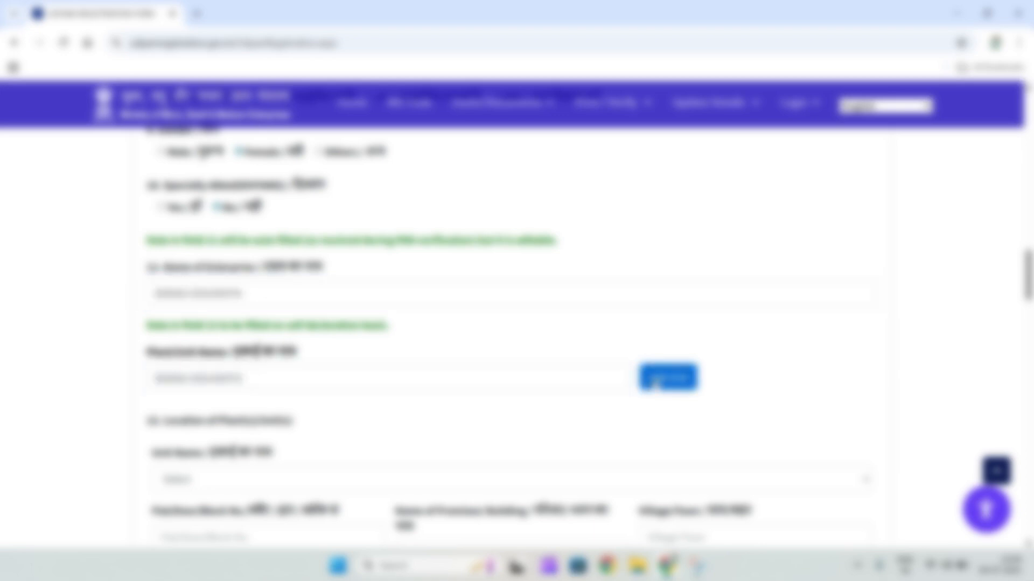
{"action": "scroll", "coordinate": [487, 422], "scroll_direction": "down", "scroll_amount": 2}
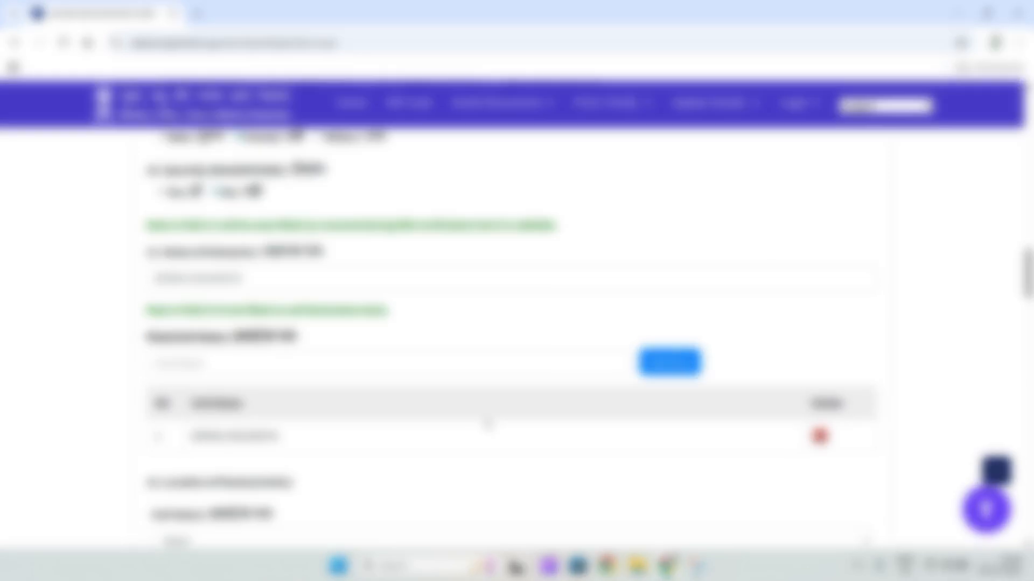
{"action": "scroll", "coordinate": [487, 424], "scroll_direction": "down", "scroll_amount": 1}
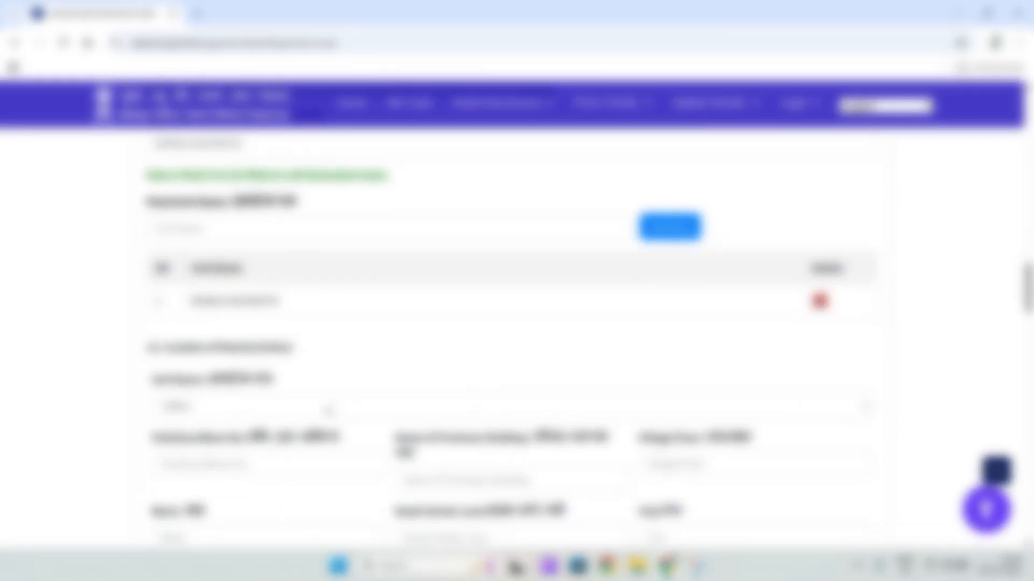
Pick the newly added unit under Location of Plant and fill in its address.
{"action": "left_click", "coordinate": [328, 409]}
{"action": "left_click", "coordinate": [294, 447]}
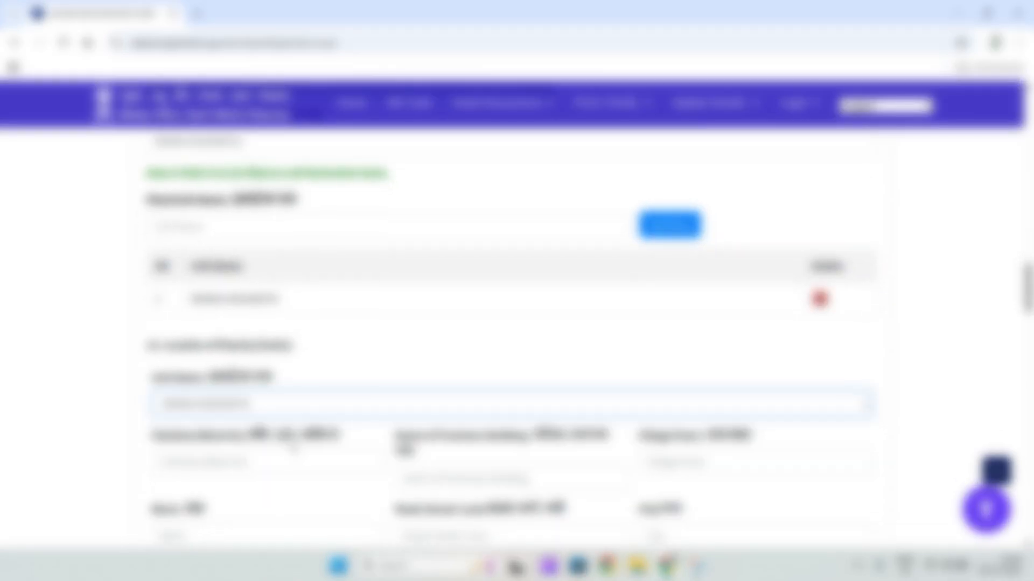
{"action": "scroll", "coordinate": [293, 447], "scroll_direction": "down", "scroll_amount": 2}
{"action": "left_click", "coordinate": [303, 373]}
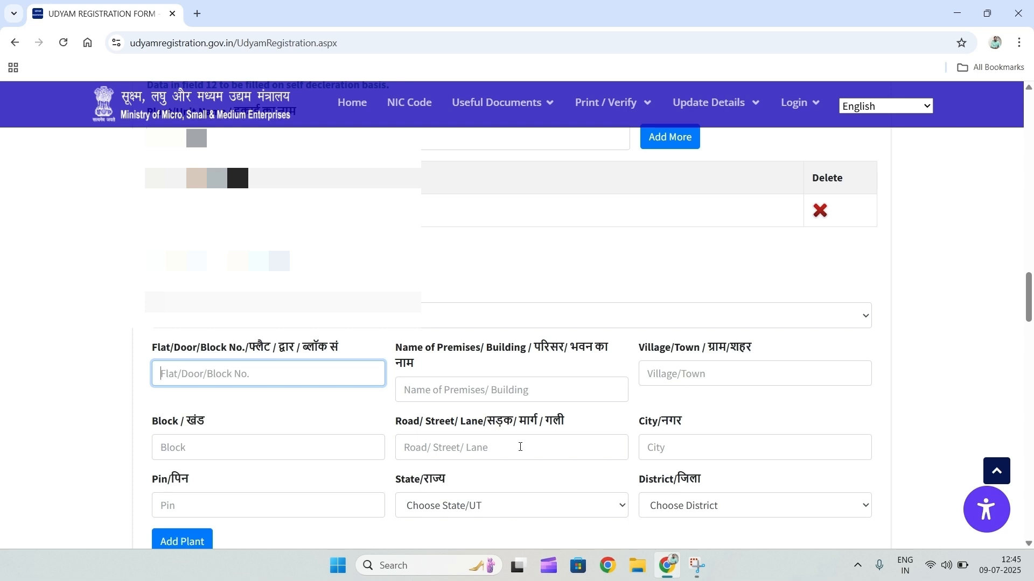
{"action": "scroll", "coordinate": [518, 446], "scroll_direction": "down", "scroll_amount": 1}
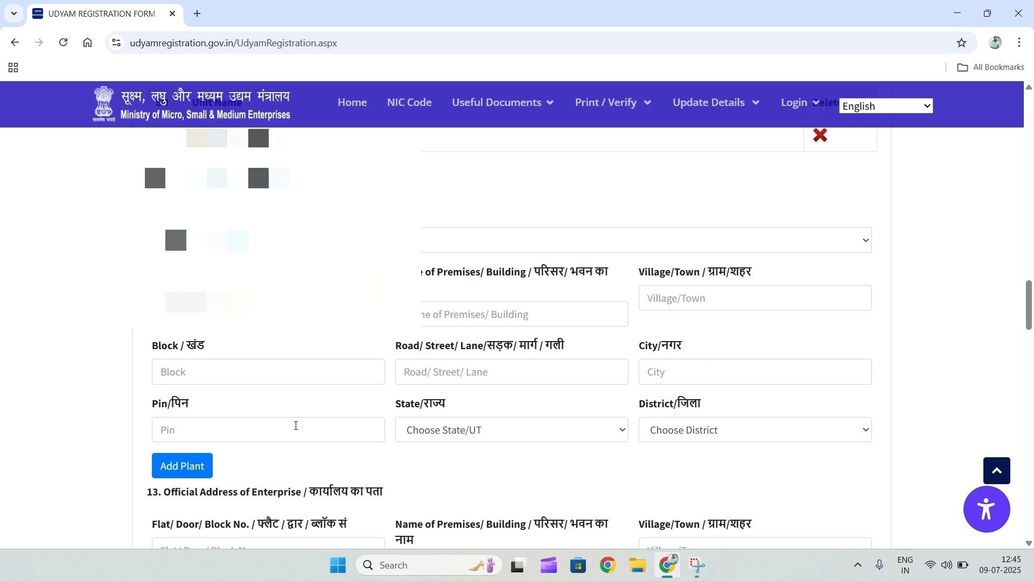
Set the plant's state to TELANGANA and district to HYDERABAD, then enter the pin code.
{"action": "left_click", "coordinate": [461, 437]}
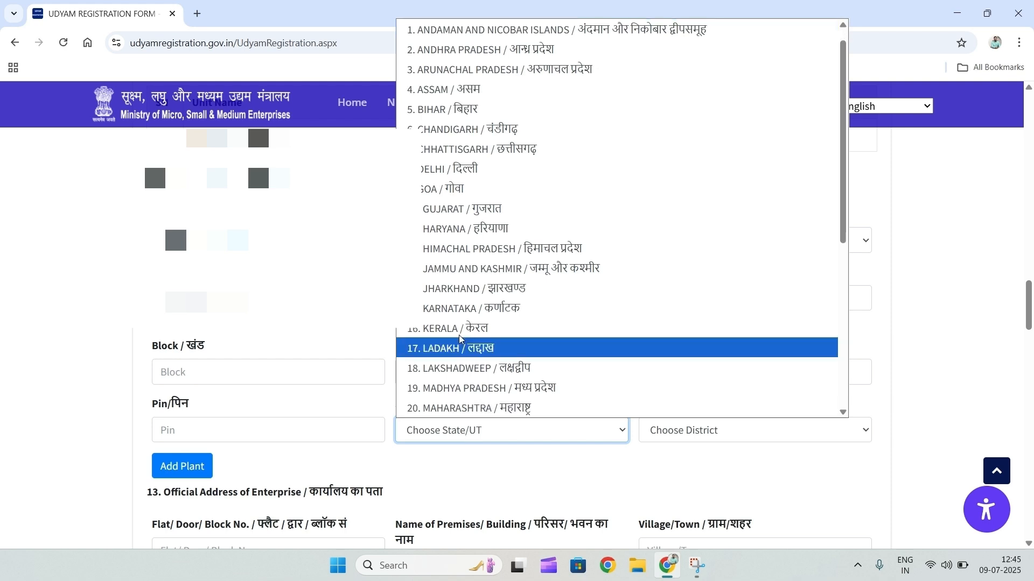
{"action": "scroll", "coordinate": [507, 322], "scroll_direction": "down", "scroll_amount": 5}
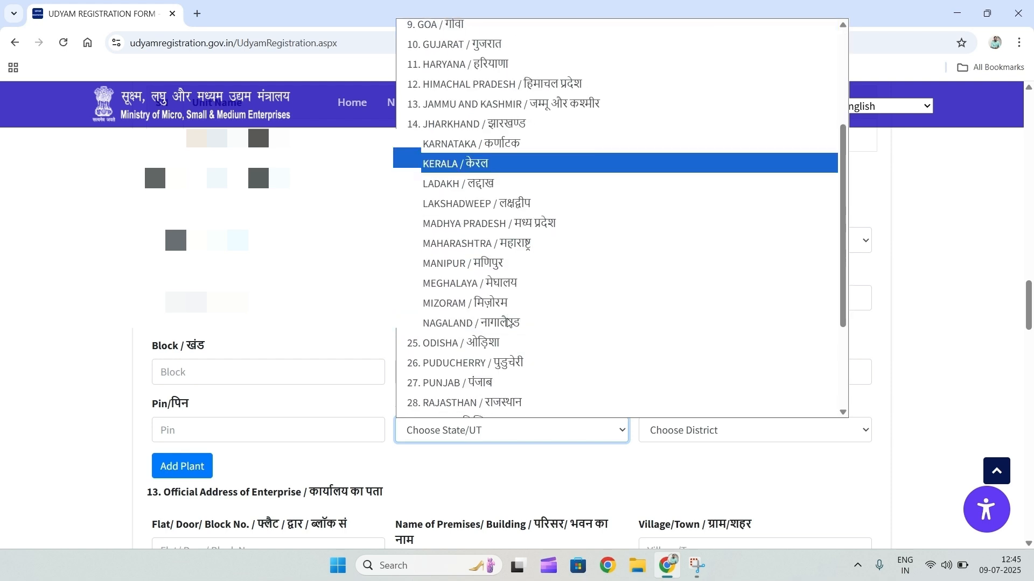
{"action": "left_click", "coordinate": [483, 326]}
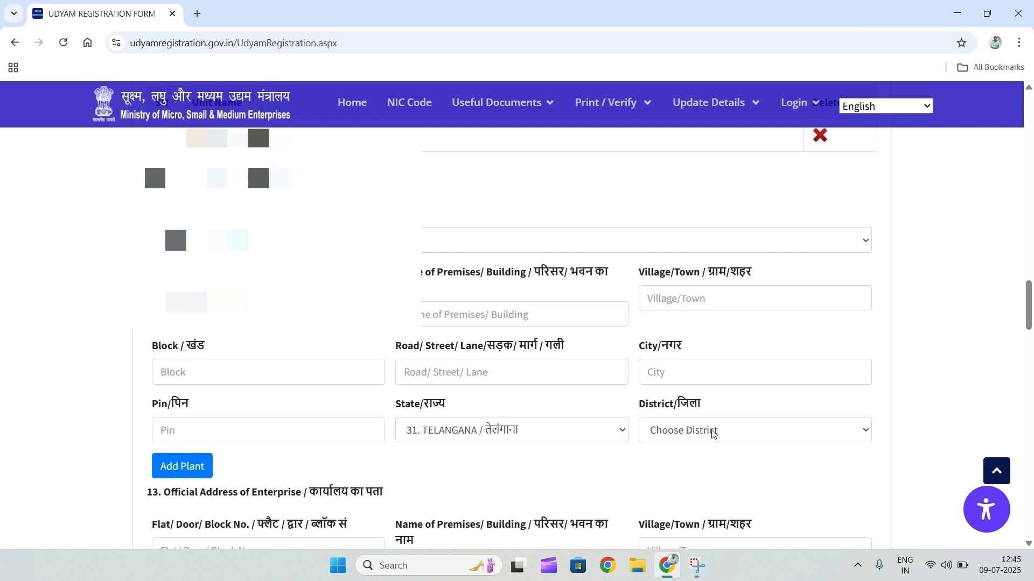
{"action": "left_click", "coordinate": [712, 433]}
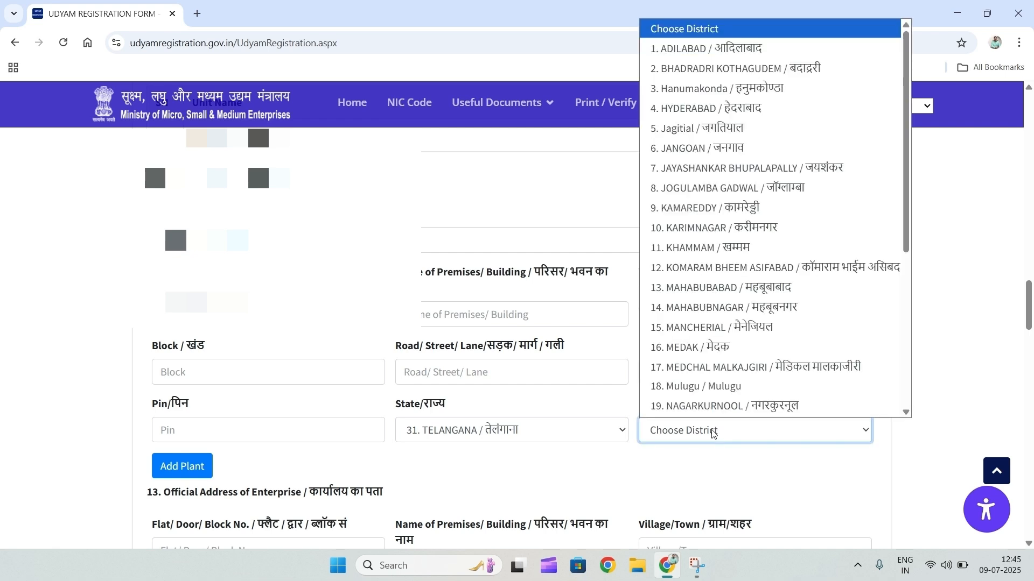
{"action": "left_click", "coordinate": [711, 110]}
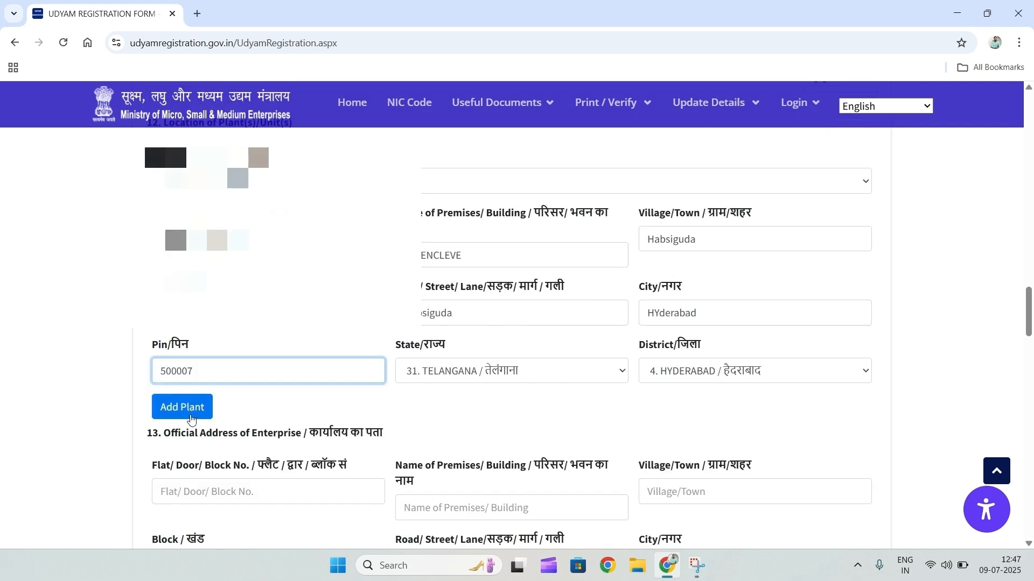
{"action": "left_click", "coordinate": [188, 416]}
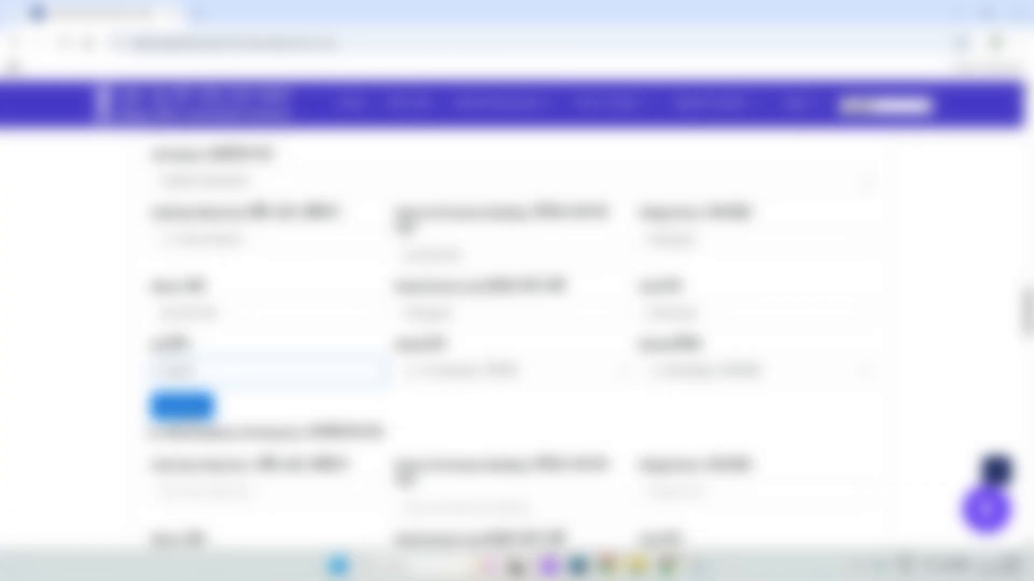
Add the TELANGANA/HYDERABAD plant to the locations table and scroll to Official Address.
{"action": "left_click", "coordinate": [183, 405]}
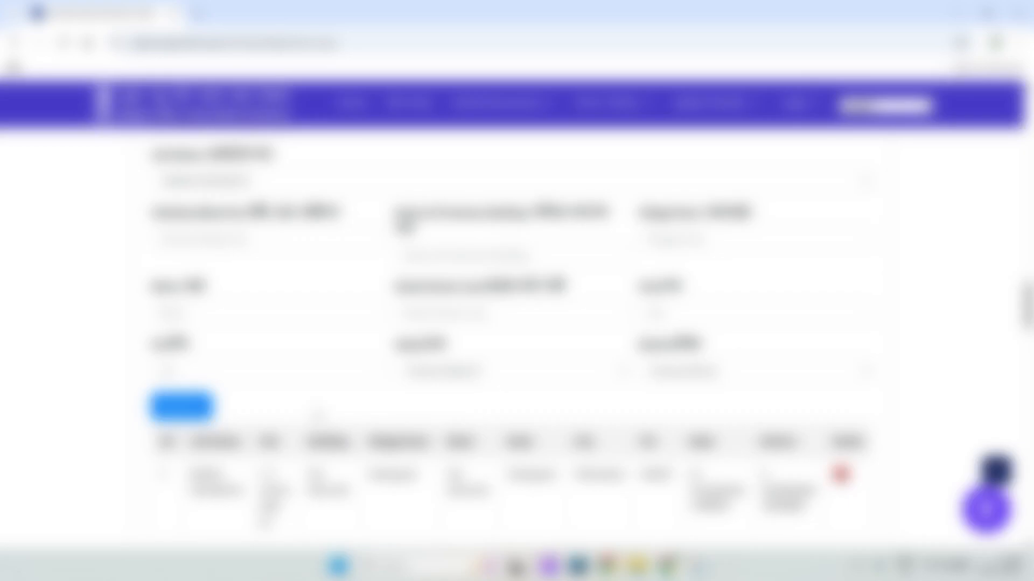
{"action": "scroll", "coordinate": [506, 344], "scroll_direction": "down", "scroll_amount": 2}
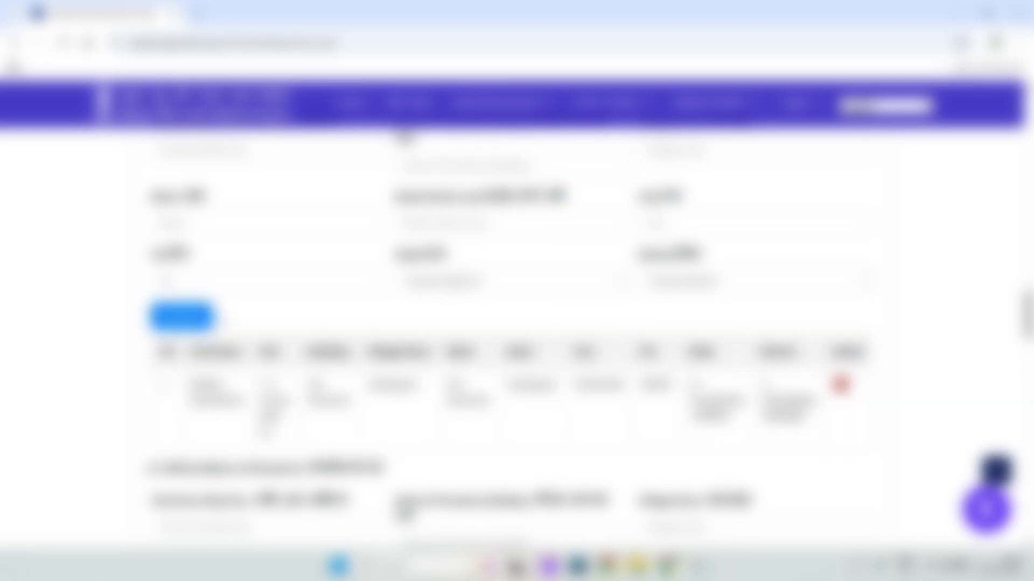
{"action": "scroll", "coordinate": [266, 328], "scroll_direction": "down", "scroll_amount": 5}
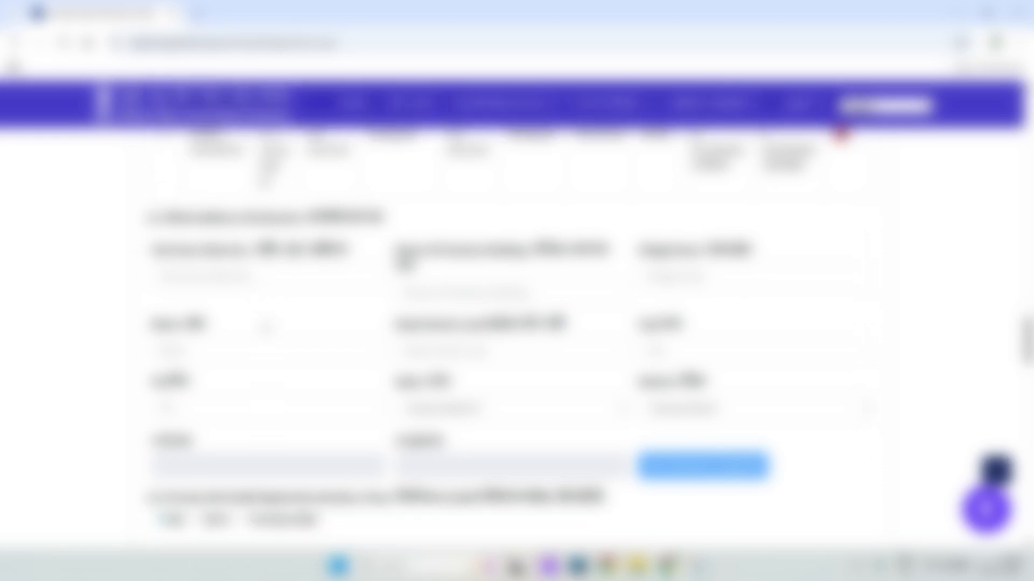
{"action": "scroll", "coordinate": [266, 326], "scroll_direction": "down", "scroll_amount": 2}
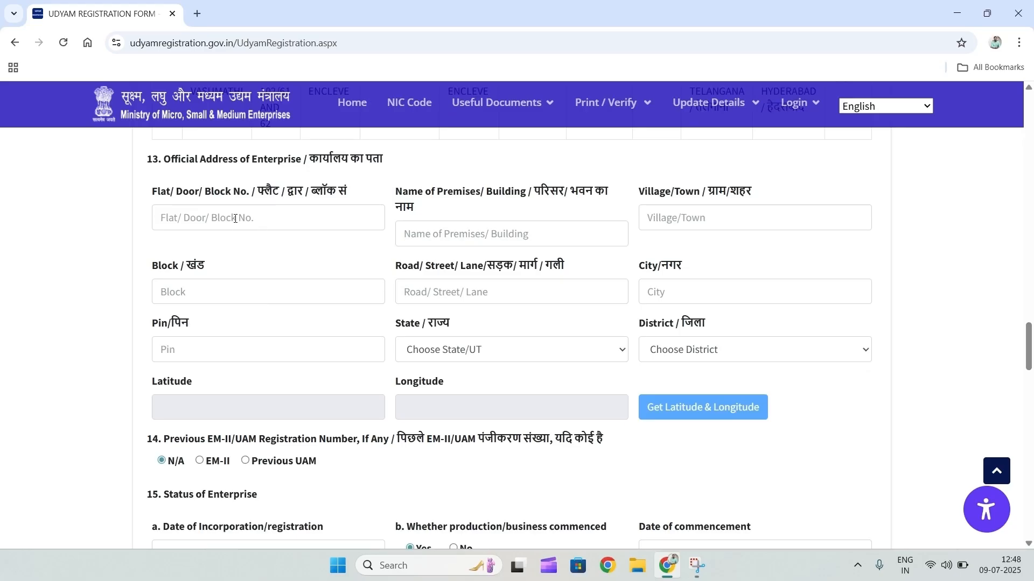
{"action": "left_click", "coordinate": [235, 219]}
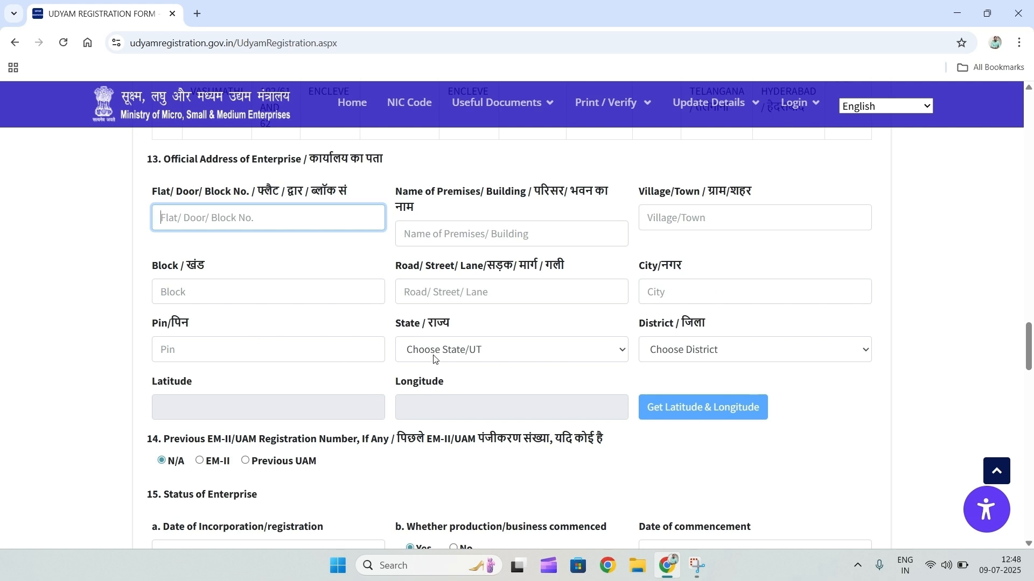
Geo-tag the official address by pinning it on the map to capture latitude and longitude.
{"action": "left_click", "coordinate": [680, 410]}
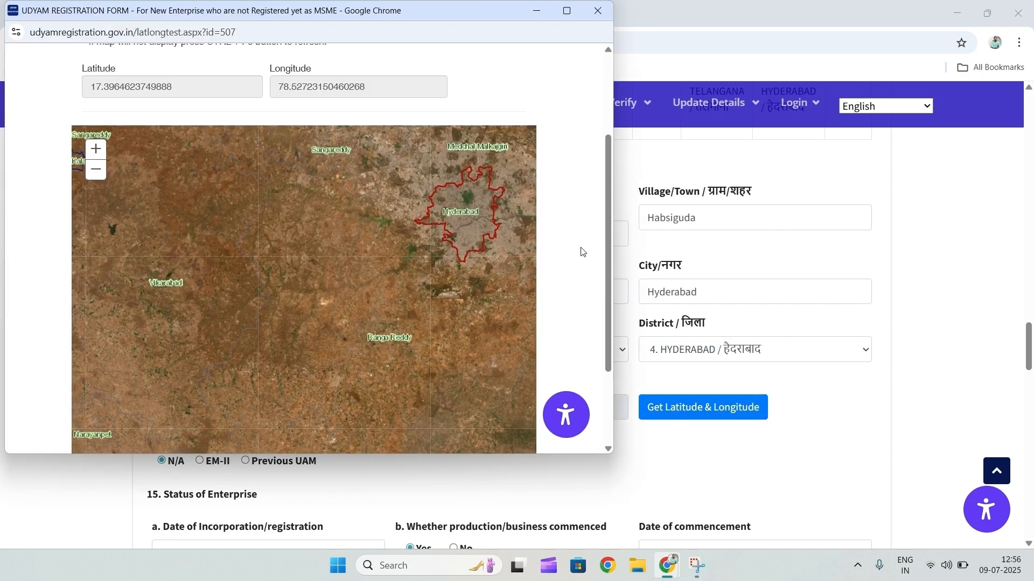
{"action": "scroll", "coordinate": [579, 252], "scroll_direction": "down", "scroll_amount": 2}
{"action": "scroll", "coordinate": [581, 252], "scroll_direction": "up", "scroll_amount": 3}
{"action": "scroll", "coordinate": [581, 251], "scroll_direction": "up", "scroll_amount": 1}
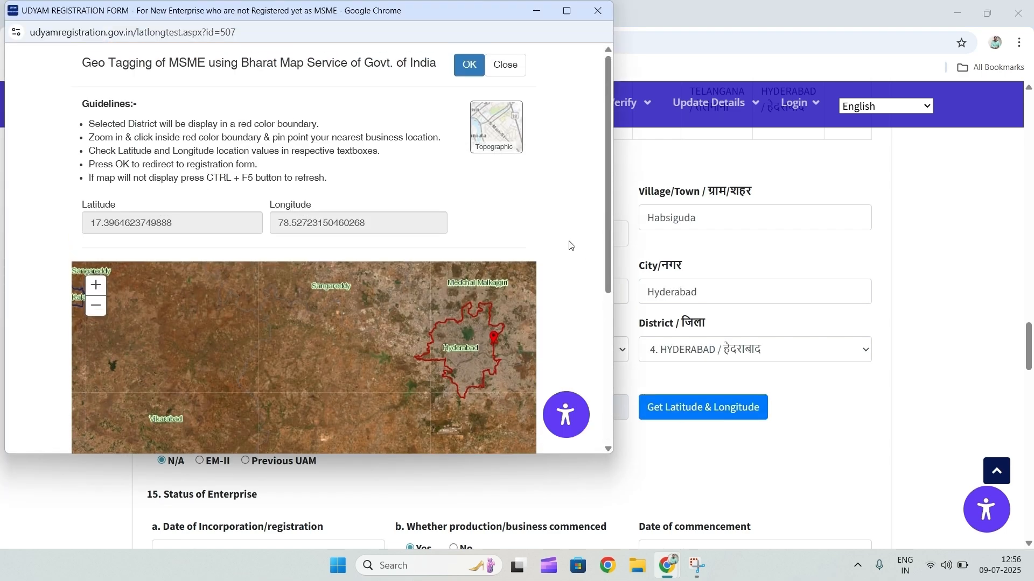
{"action": "left_click", "coordinate": [469, 66]}
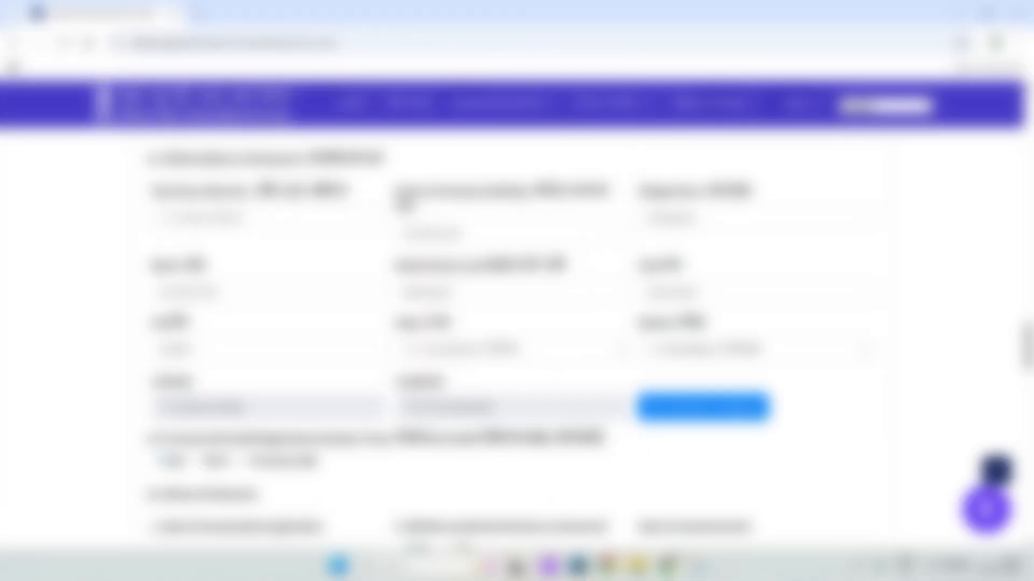
{"action": "scroll", "coordinate": [517, 323], "scroll_direction": "down", "scroll_amount": 3}
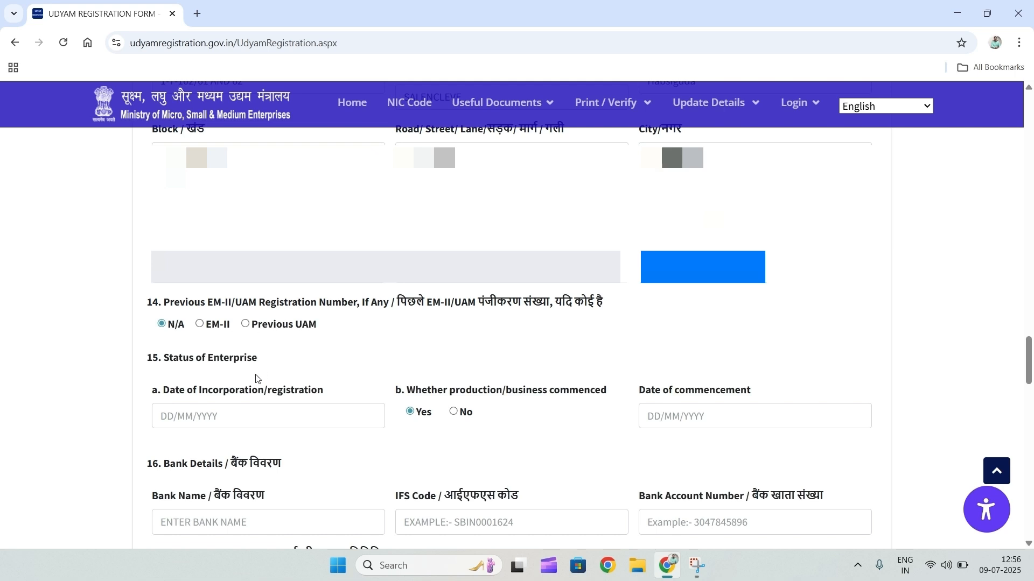
Set the Date of Incorporation to 15/05/2023 in the date picker.
{"action": "left_click", "coordinate": [223, 421]}
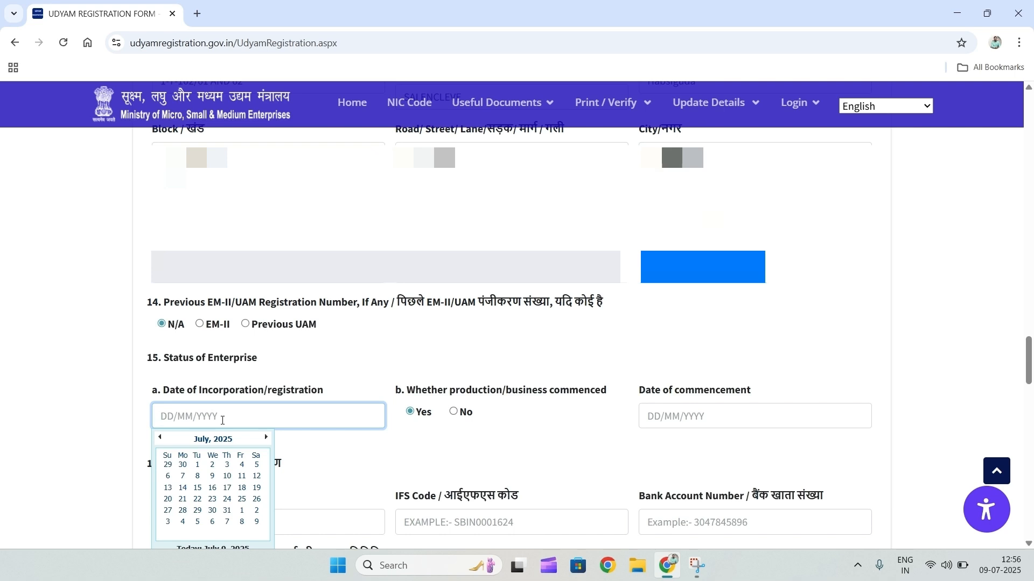
{"action": "scroll", "coordinate": [222, 420], "scroll_direction": "down", "scroll_amount": 3}
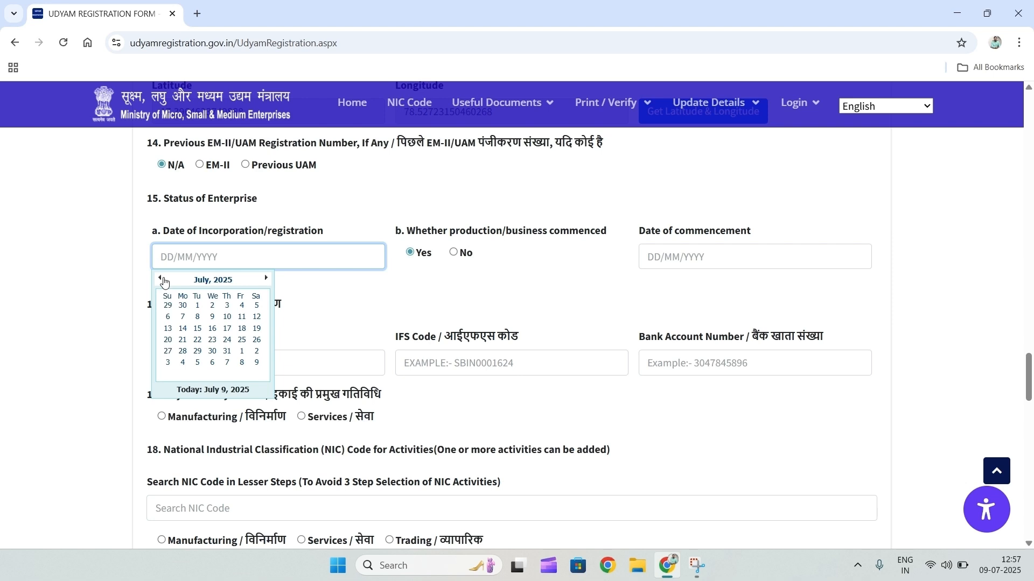
{"action": "left_click", "coordinate": [228, 283]}
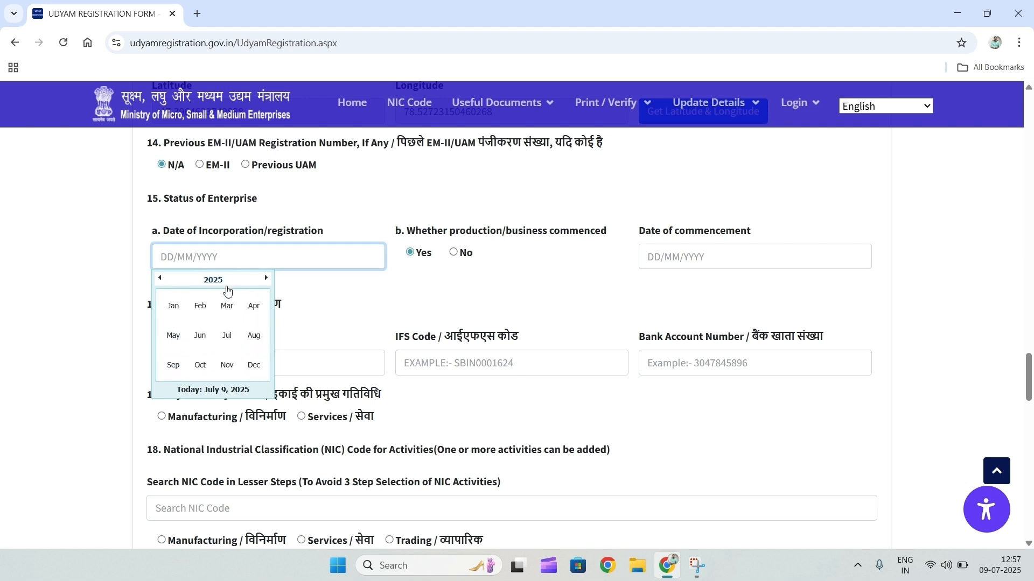
{"action": "left_click", "coordinate": [159, 279]}
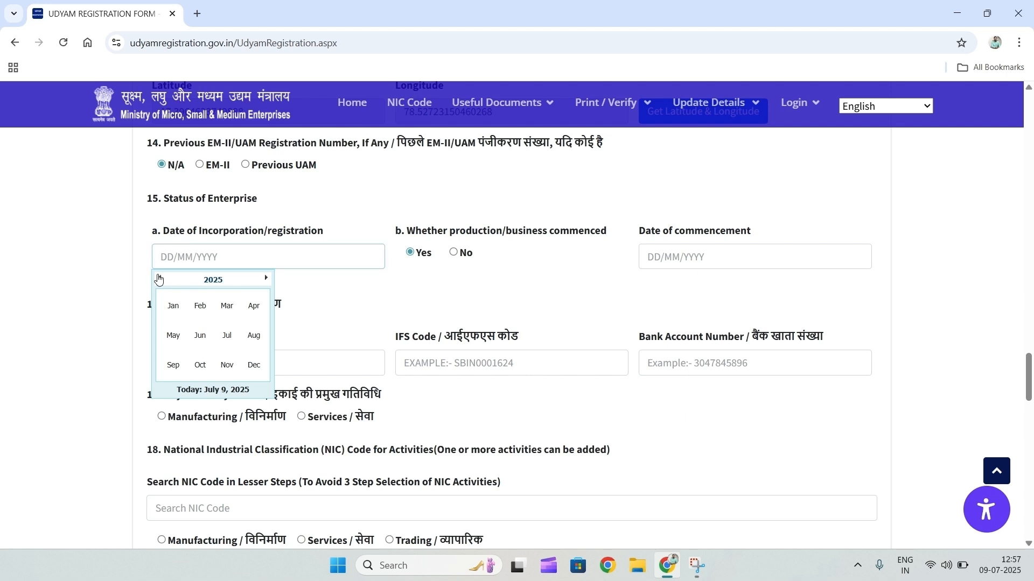
{"action": "left_click", "coordinate": [159, 280]}
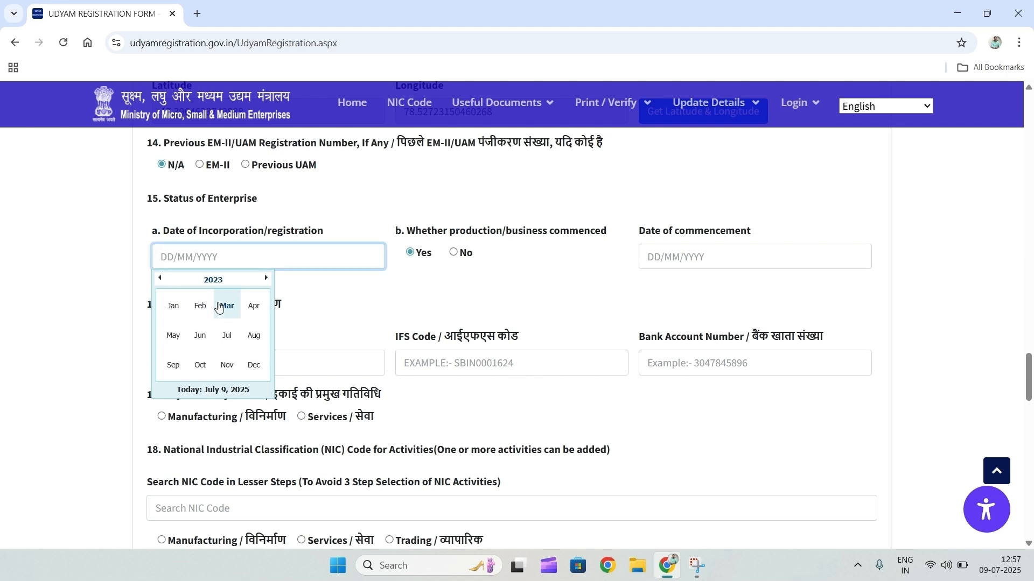
{"action": "left_click", "coordinate": [173, 336]}
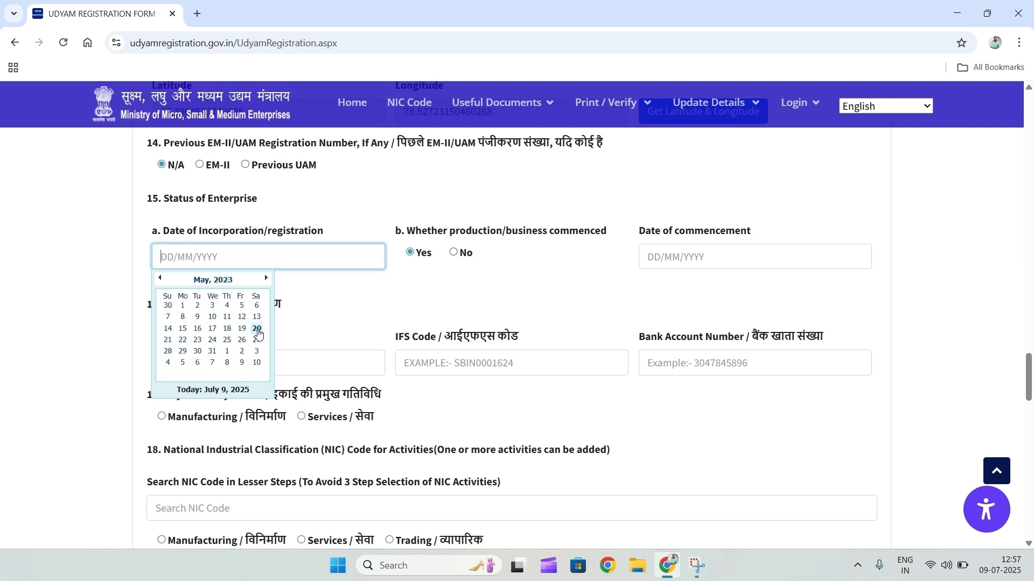
{"action": "left_click", "coordinate": [182, 329]}
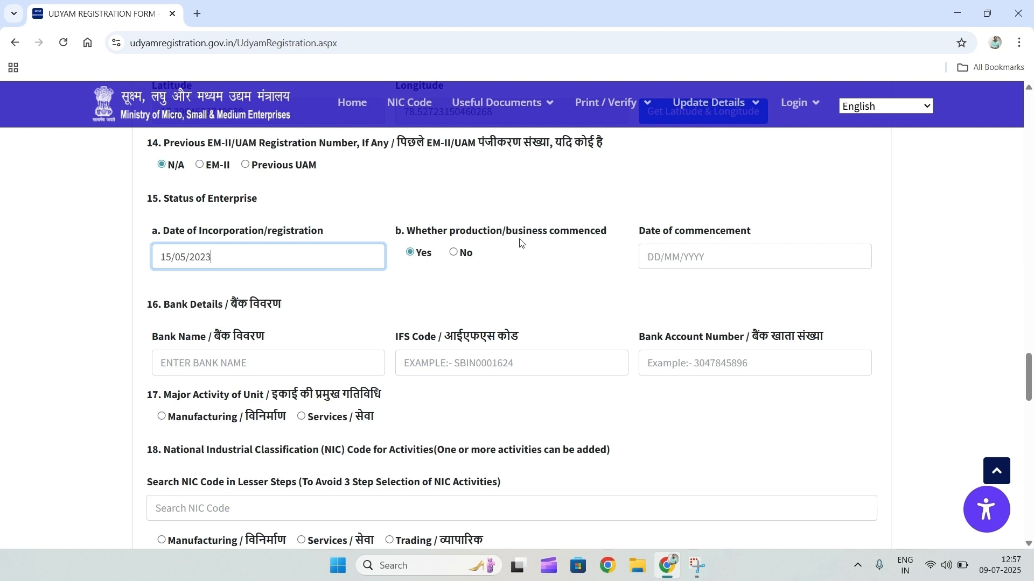
Set the Date of Commencement to 15/05/2023 in the date picker.
{"action": "left_click", "coordinate": [648, 257]}
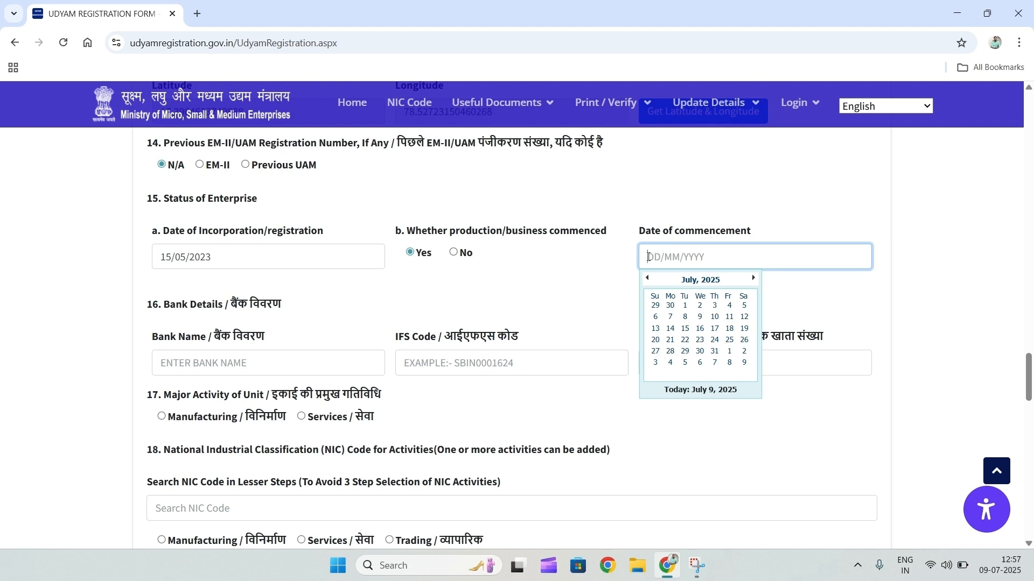
{"action": "left_click", "coordinate": [709, 280]}
{"action": "left_click", "coordinate": [649, 283]}
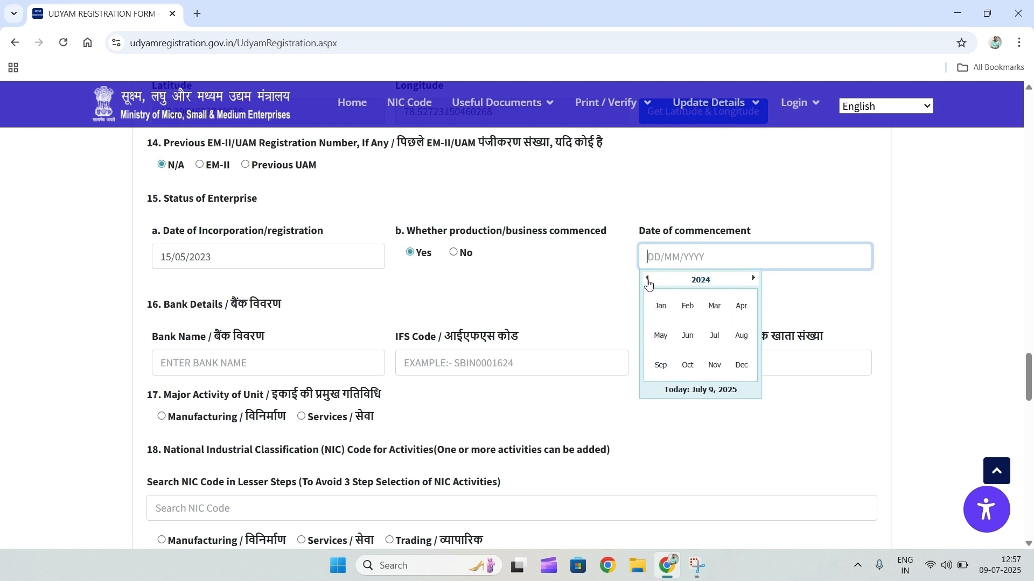
{"action": "left_click", "coordinate": [648, 284]}
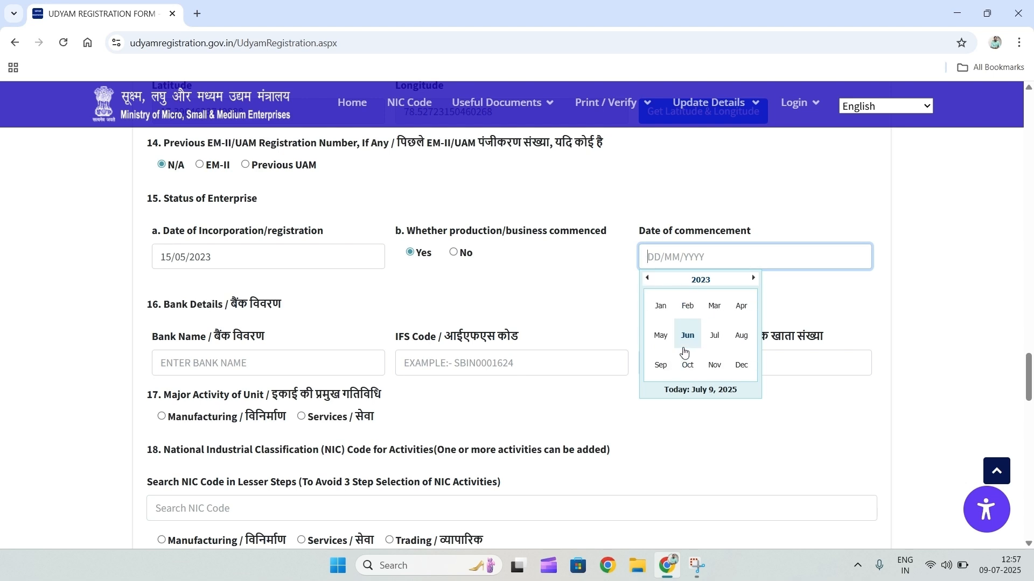
{"action": "left_click", "coordinate": [661, 338]}
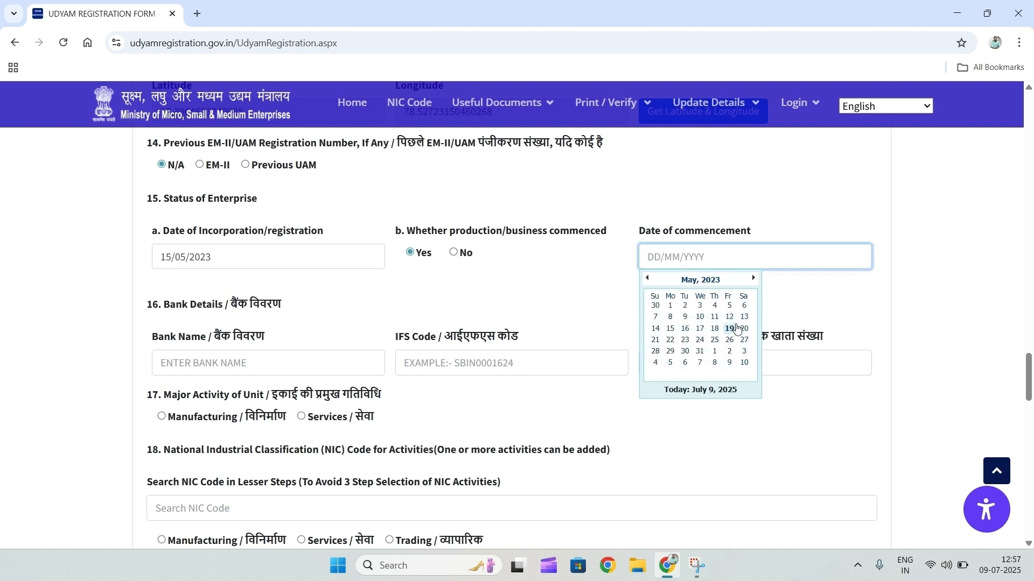
{"action": "left_click", "coordinate": [670, 328]}
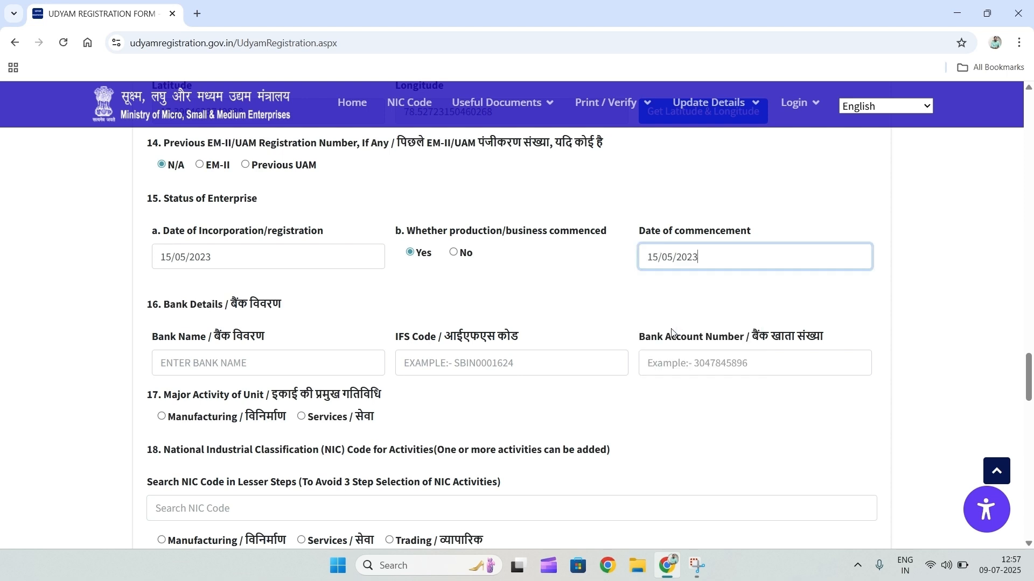
Enter bank name KARUR VYSYA BANK and IFS code KVBL0001483, moving on to the account number.
{"action": "left_click", "coordinate": [334, 358]}
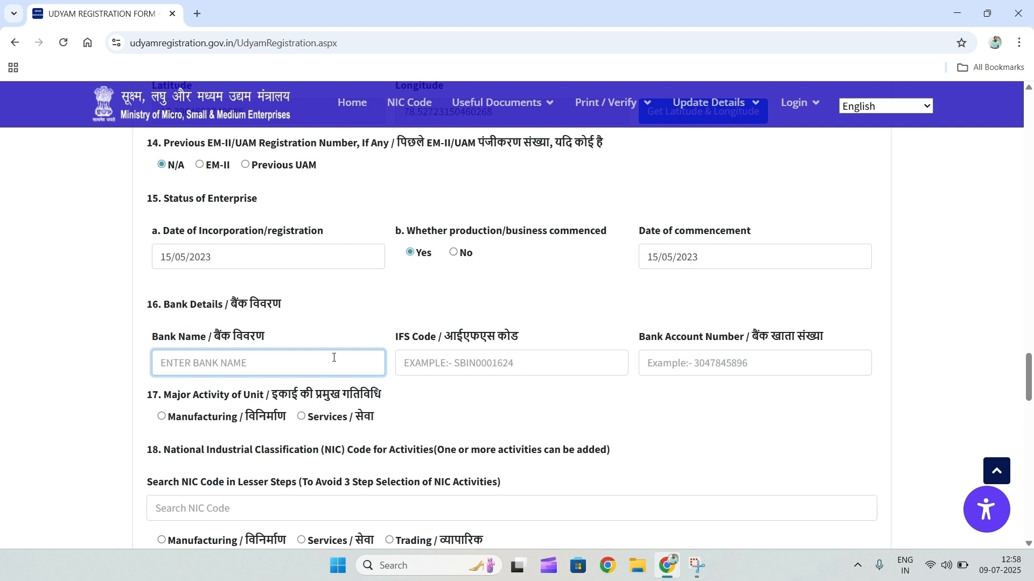
{"action": "type", "text": "KARUR VYSYA BANK"}
{"action": "left_click", "coordinate": [467, 364]}
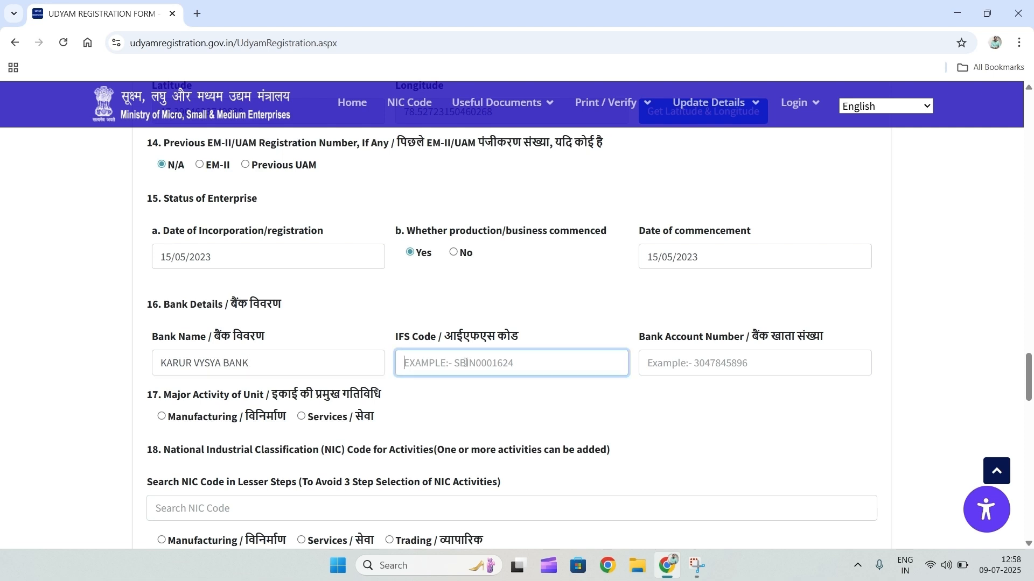
{"action": "type", "text": "KVBL0001483"}
{"action": "key", "text": "Tab"}
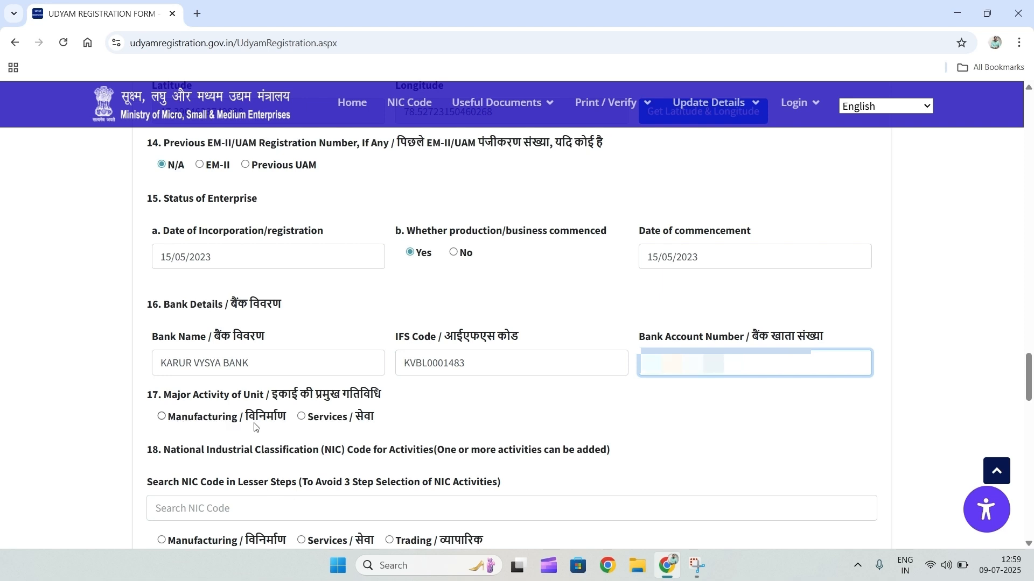
Choose Services as the major activity and Non-Trading as the services activity type.
{"action": "left_click", "coordinate": [301, 417]}
{"action": "scroll", "coordinate": [361, 336], "scroll_direction": "down", "scroll_amount": 3}
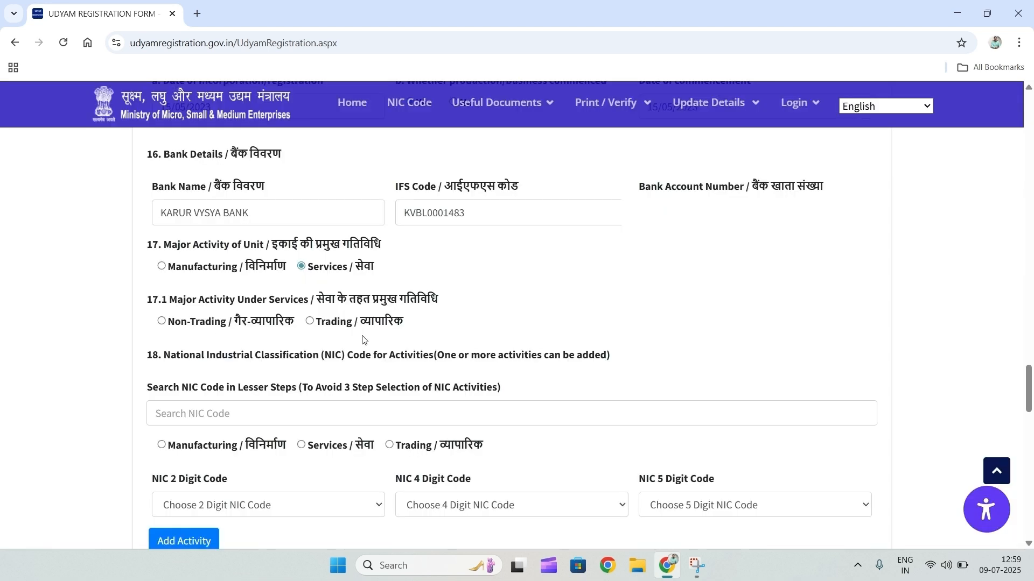
{"action": "left_click", "coordinate": [162, 322]}
{"action": "left_click", "coordinate": [202, 414]}
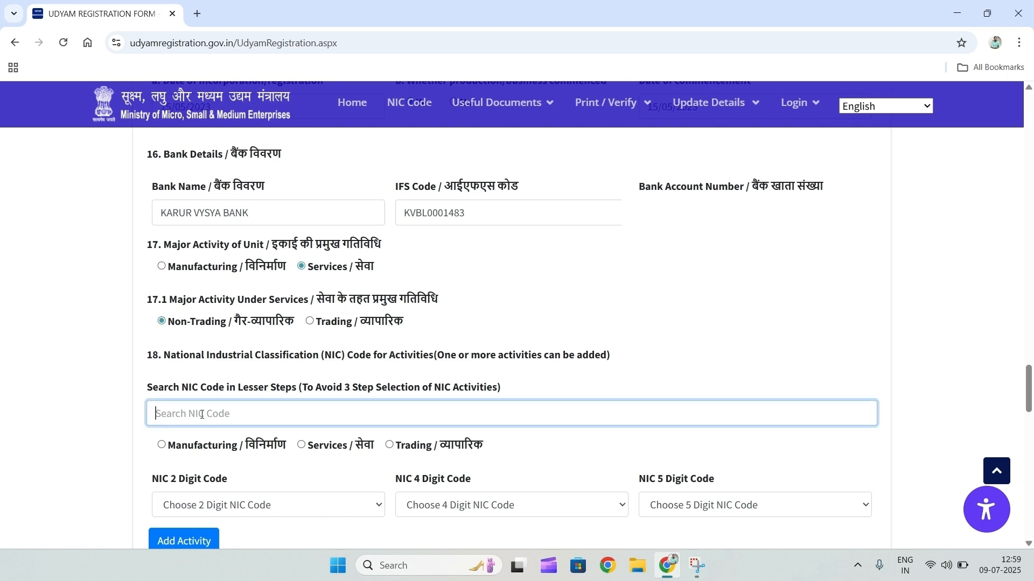
Search NIC codes for 'real' and choose 6810 real estate activities.
{"action": "type", "text": "re"}
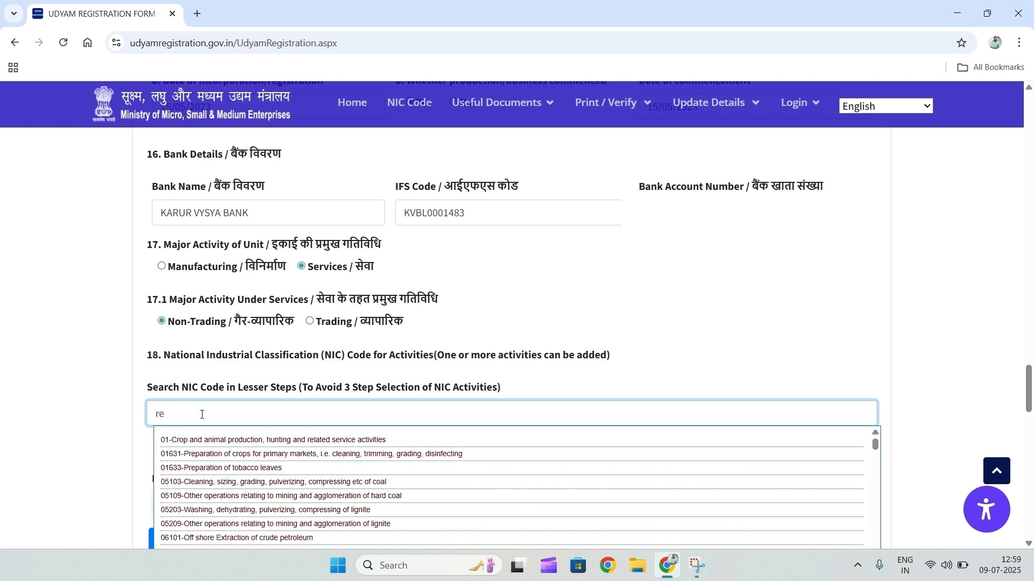
{"action": "type", "text": "al"}
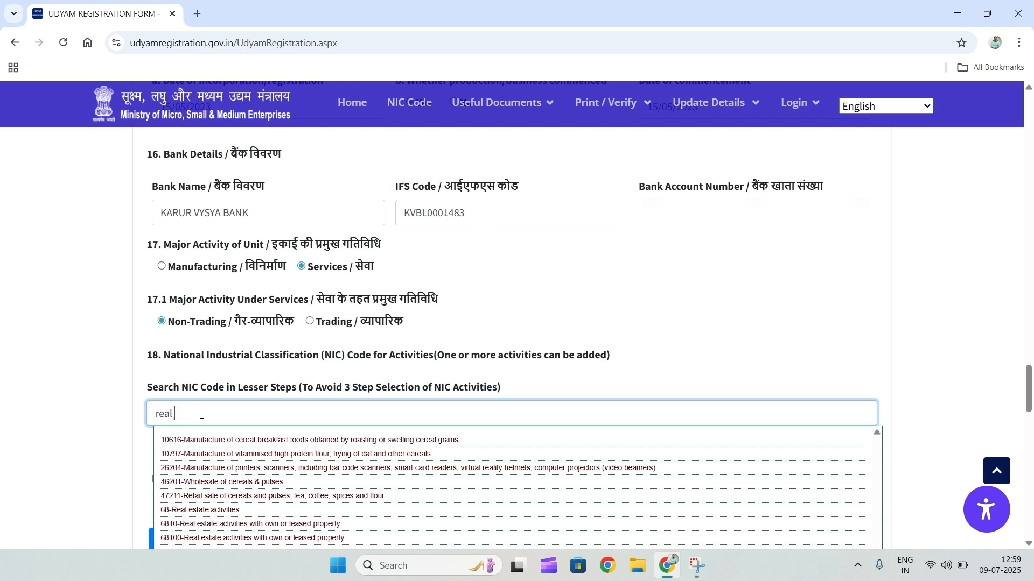
{"action": "type", "text": " e"}
{"action": "key", "text": "BackSpace"}
{"action": "type", "text": "e"}
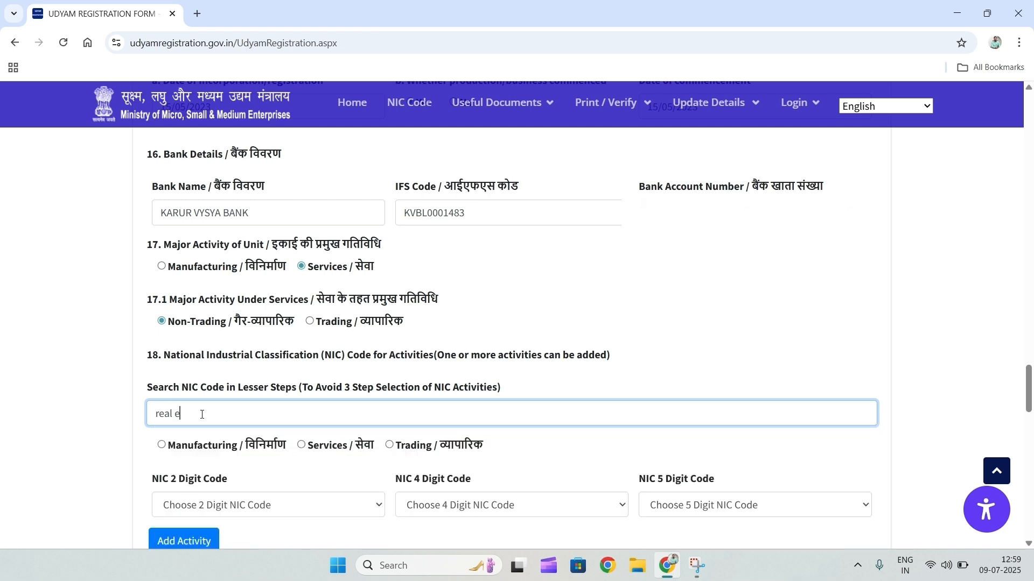
{"action": "key", "text": "BackSpace"}
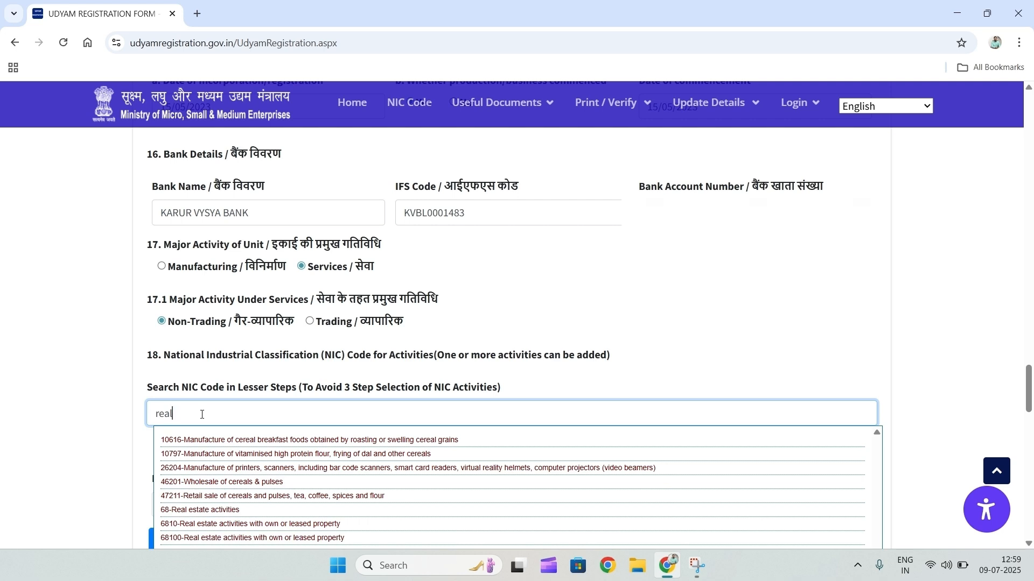
{"action": "key", "text": "Down"}
{"action": "key", "text": "Down"}
{"action": "key", "text": "Down"}
{"action": "key", "text": "Down"}
{"action": "key", "text": "Down"}
{"action": "key", "text": "Down"}
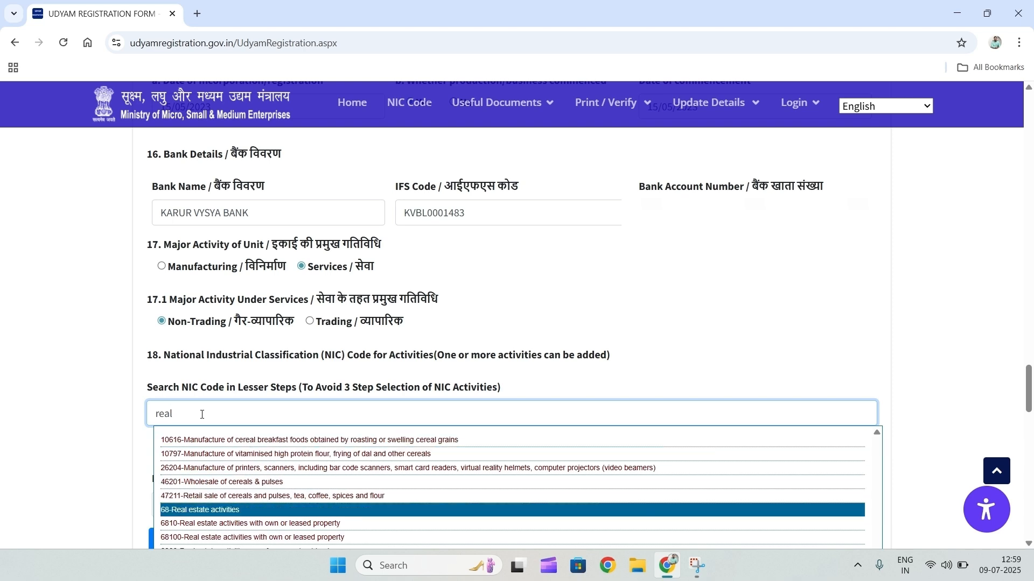
{"action": "key", "text": "Down"}
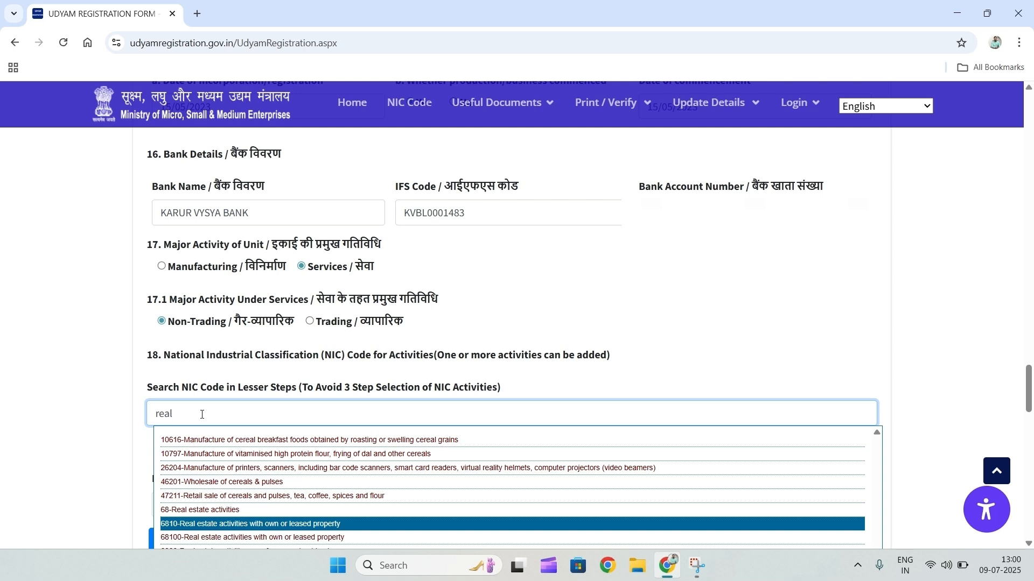
{"action": "scroll", "coordinate": [202, 415], "scroll_direction": "down", "scroll_amount": 1}
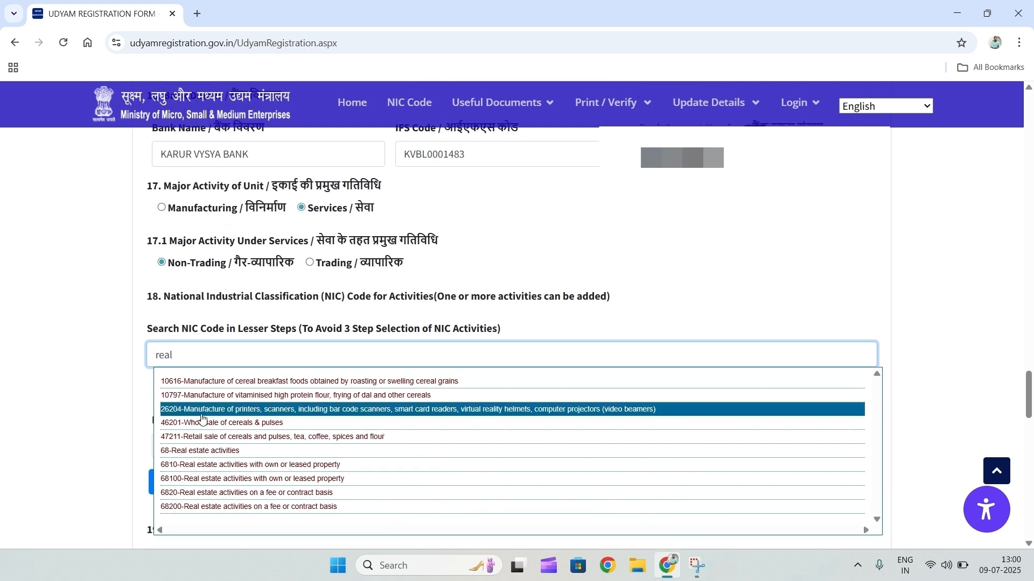
{"action": "key", "text": "Down"}
{"action": "key", "text": "Down"}
{"action": "key", "text": "Down"}
{"action": "key", "text": "Down"}
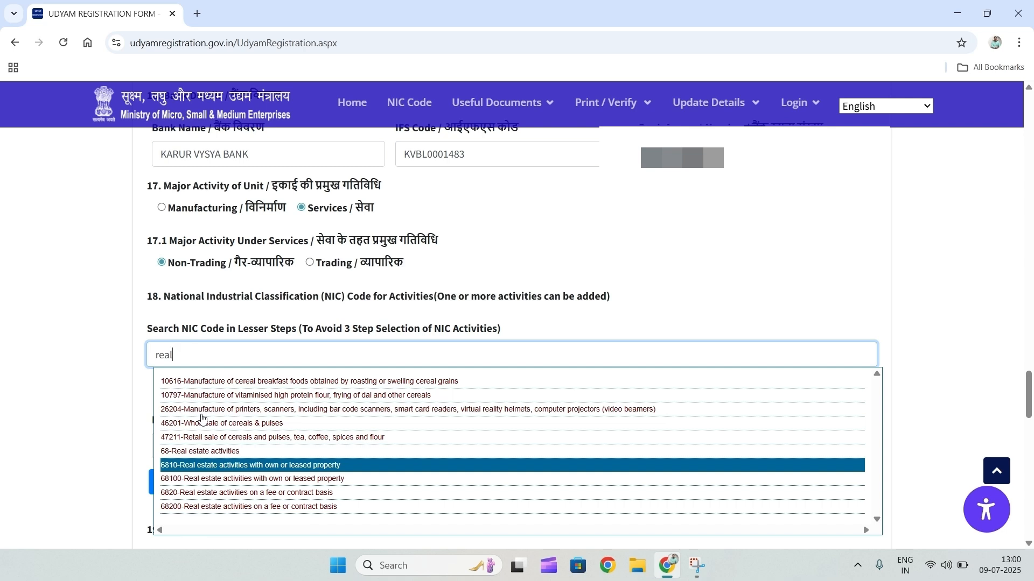
{"action": "key", "text": "Return"}
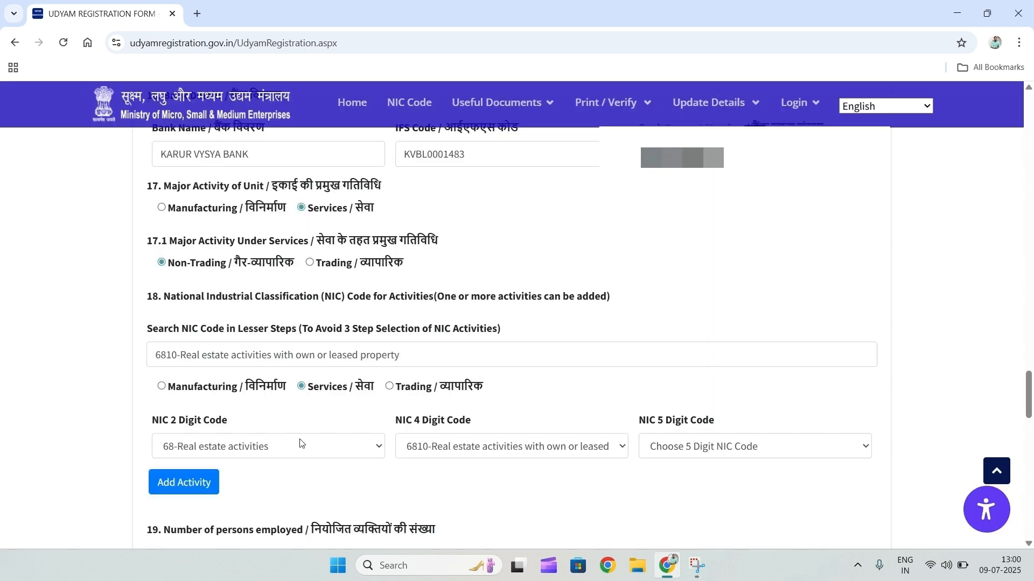
Keep 68 as the 2-digit NIC code and pick 68100 as the 5-digit code.
{"action": "left_click", "coordinate": [294, 456]}
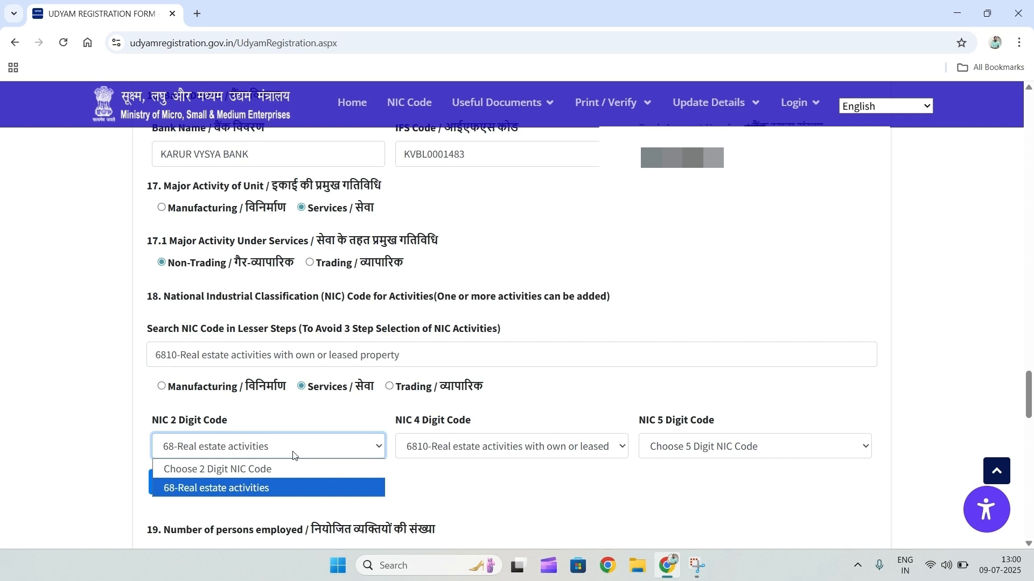
{"action": "left_click", "coordinate": [294, 456]}
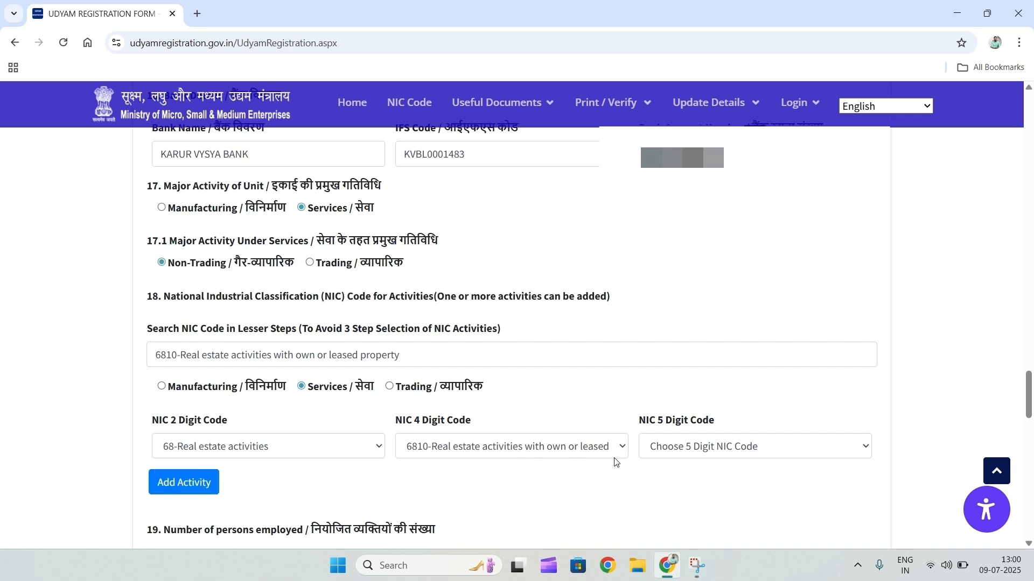
{"action": "left_click", "coordinate": [706, 452]}
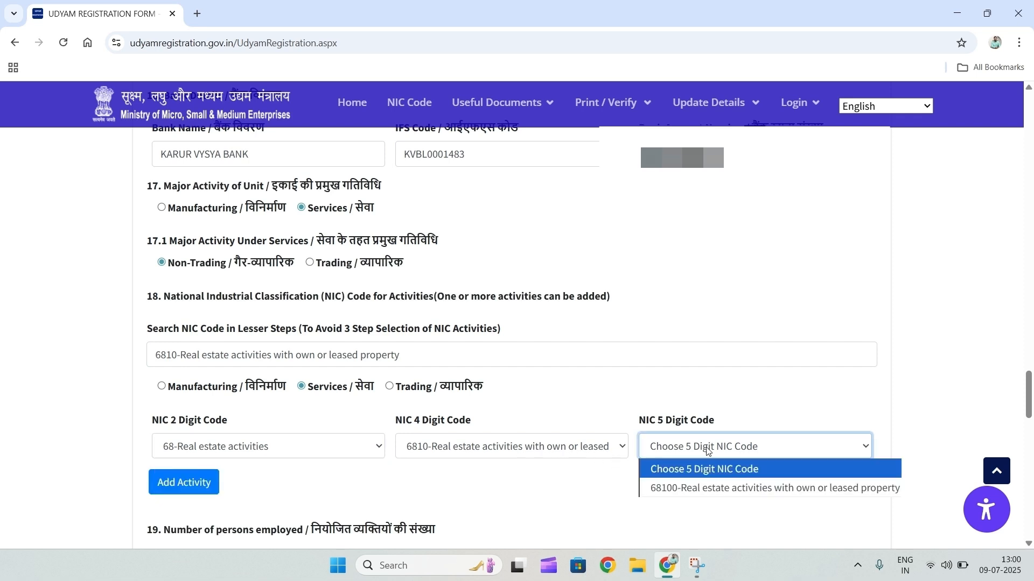
{"action": "left_click", "coordinate": [693, 486]}
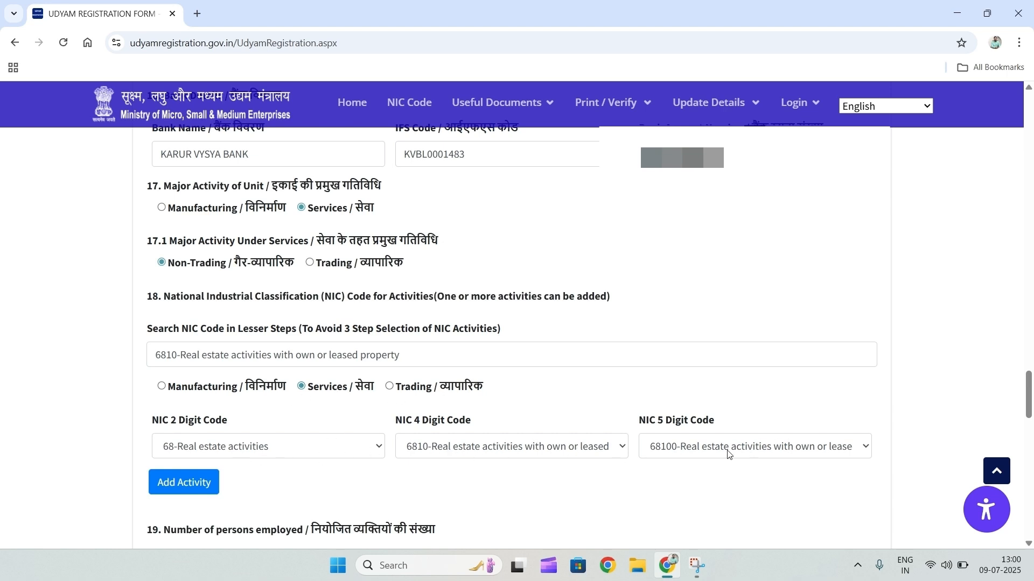
Add the 68100 real estate activity to the activity list.
{"action": "left_click", "coordinate": [187, 483]}
{"action": "scroll", "coordinate": [186, 489], "scroll_direction": "down", "scroll_amount": 4}
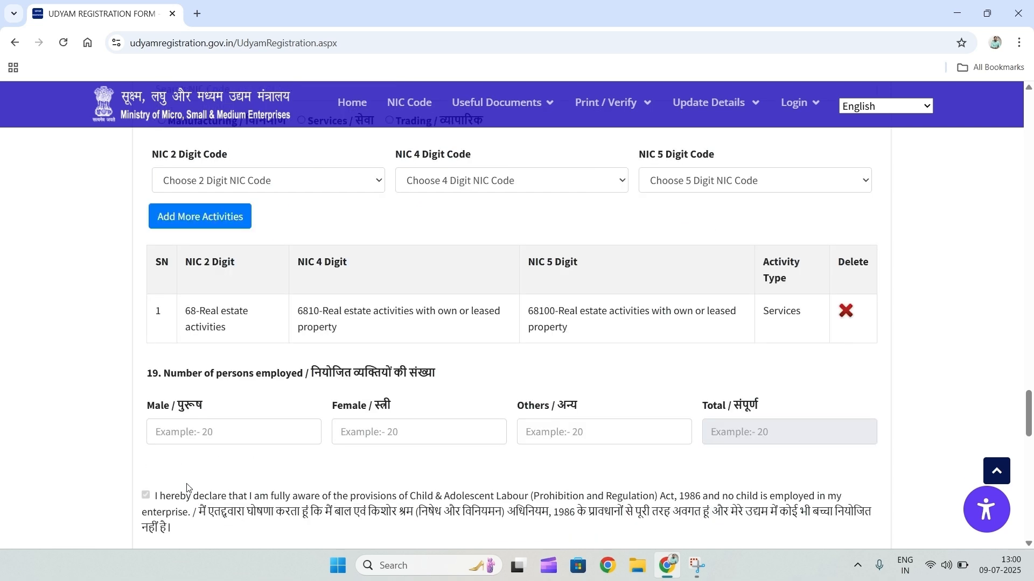
{"action": "scroll", "coordinate": [187, 487], "scroll_direction": "down", "scroll_amount": 1}
Enter 1 male and 1 female employee, giving a total of 2.
{"action": "left_click", "coordinate": [233, 405]}
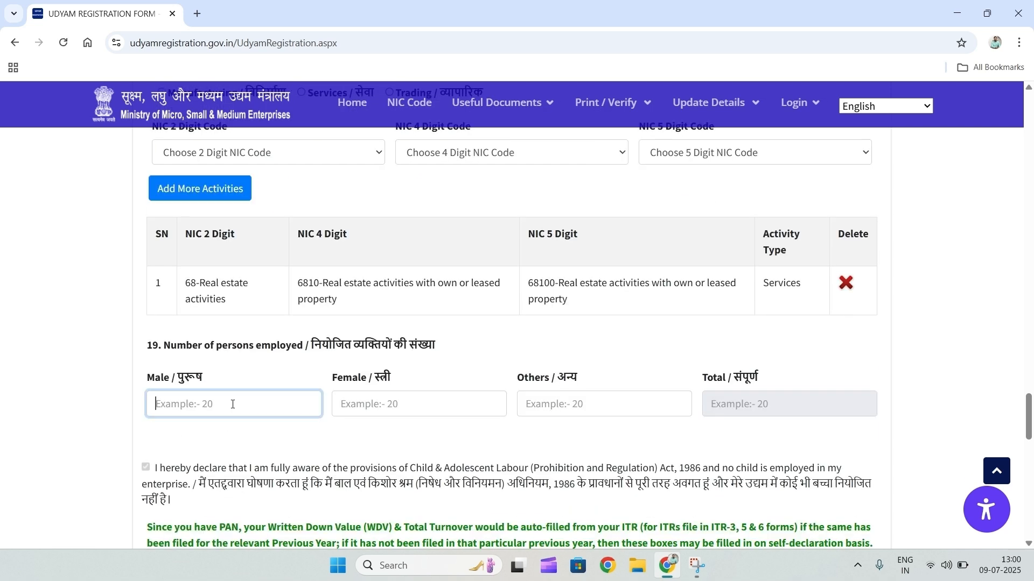
{"action": "type", "text": "1"}
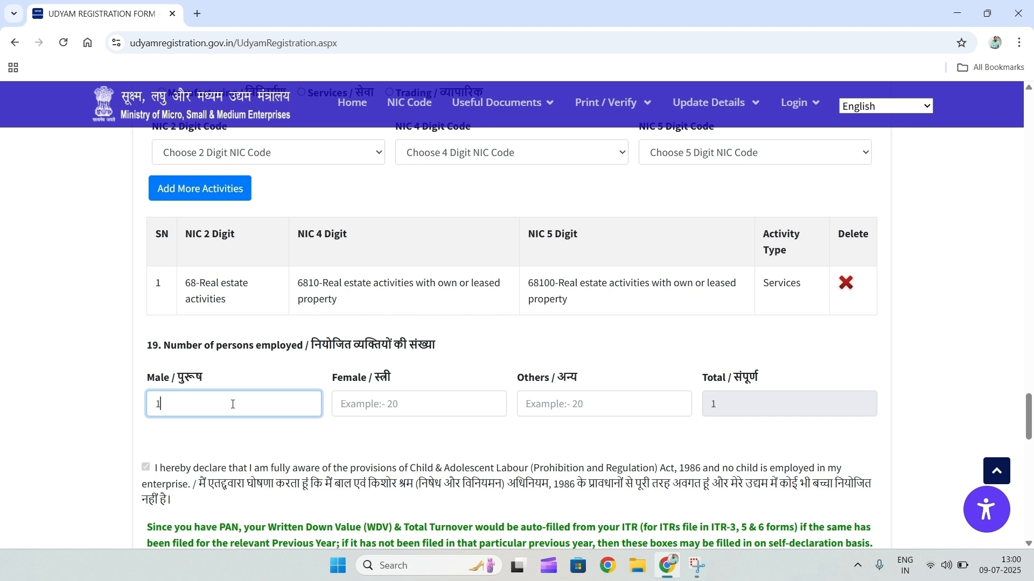
{"action": "left_click", "coordinate": [353, 402]}
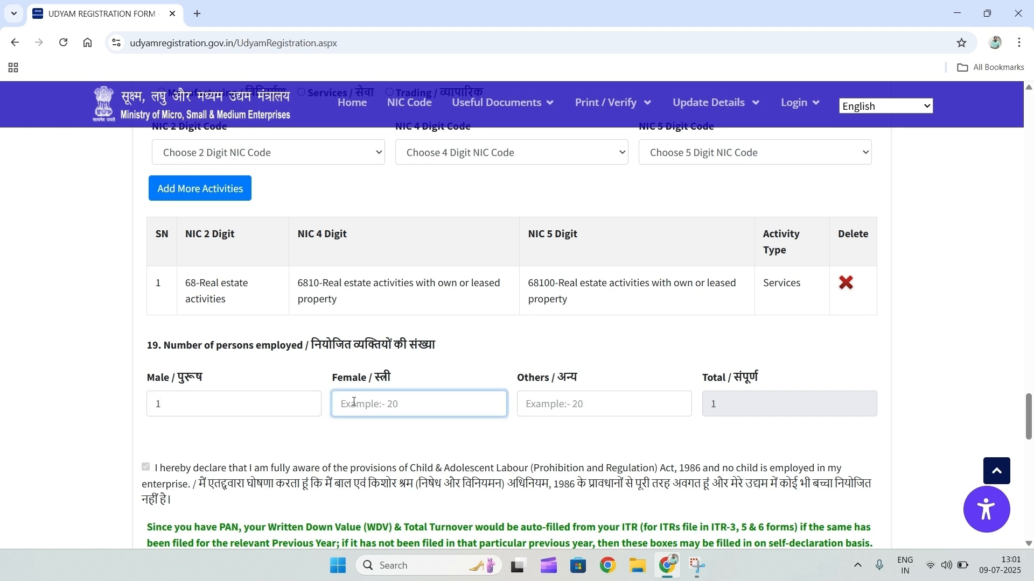
{"action": "type", "text": "1"}
{"action": "left_click", "coordinate": [571, 436]}
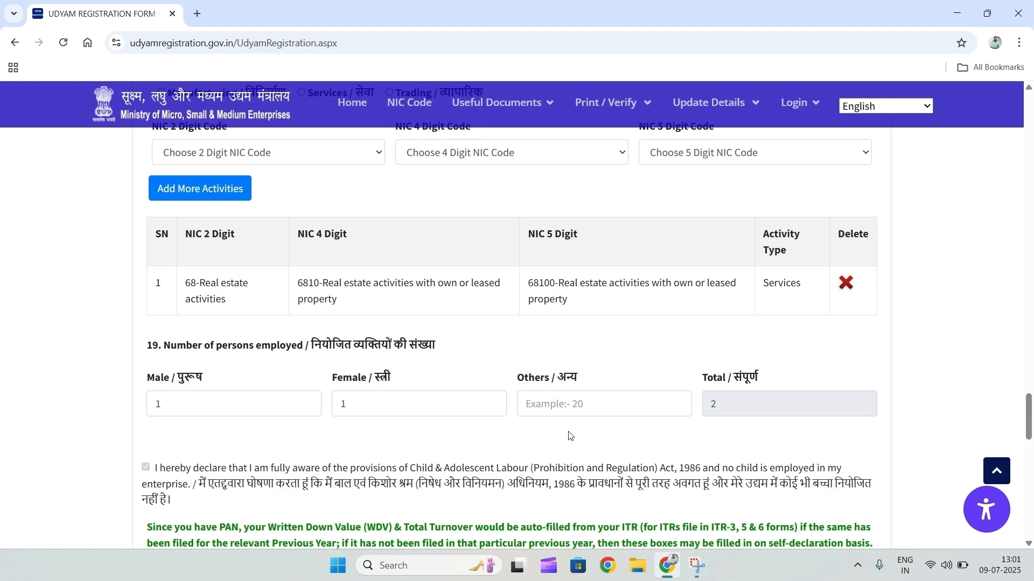
{"action": "scroll", "coordinate": [570, 436], "scroll_direction": "down", "scroll_amount": 2}
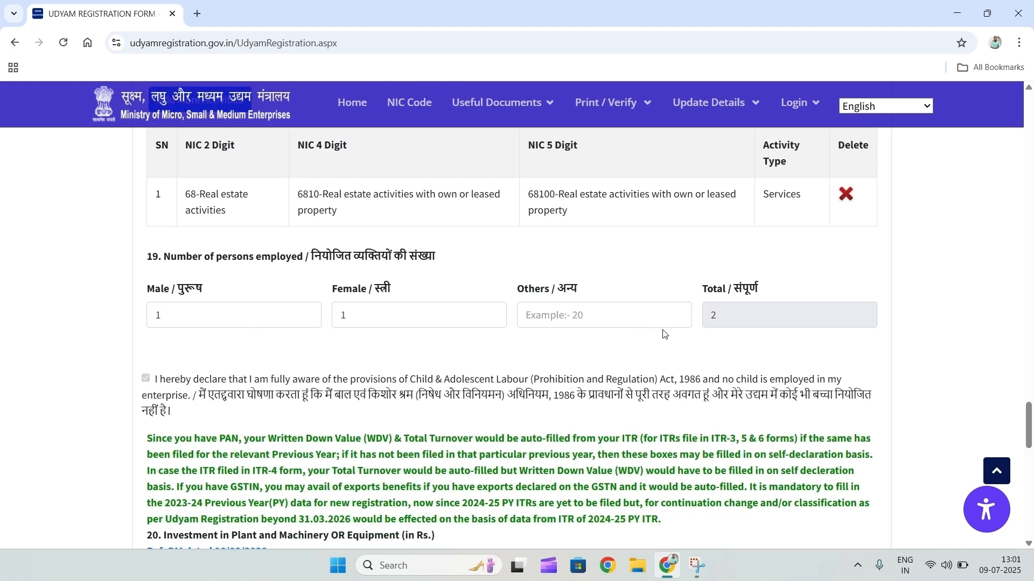
Move past the turnover and portal questions to the declaration and submit for the final OTP.
{"action": "scroll", "coordinate": [703, 338], "scroll_direction": "down", "scroll_amount": 8}
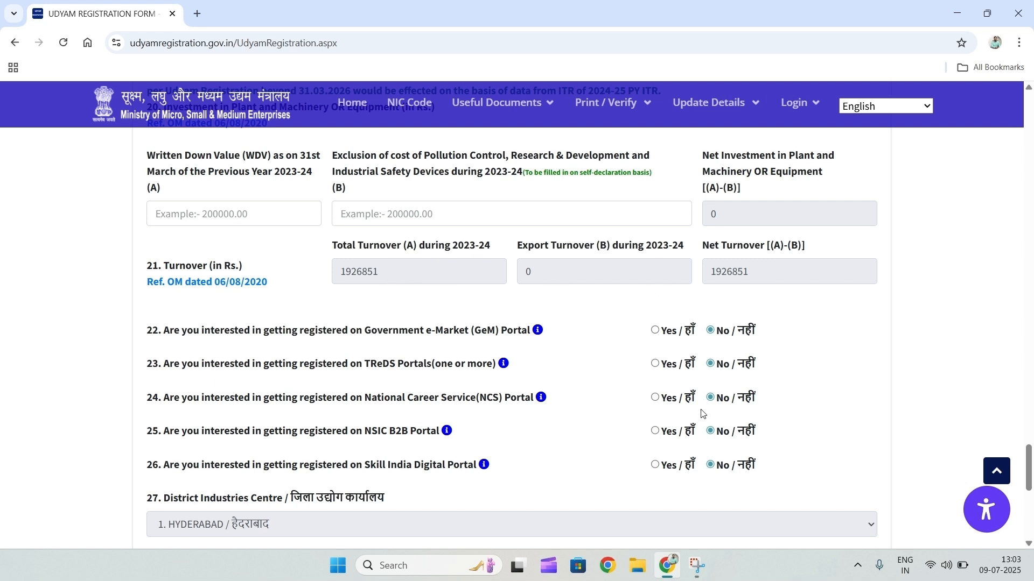
{"action": "scroll", "coordinate": [703, 416], "scroll_direction": "down", "scroll_amount": 1}
{"action": "scroll", "coordinate": [702, 415], "scroll_direction": "down", "scroll_amount": 3}
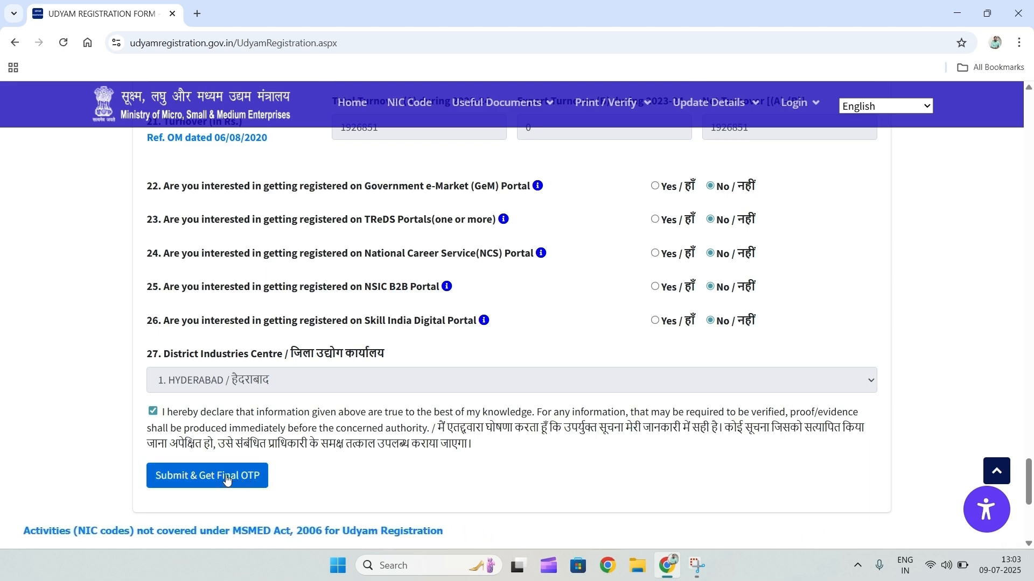
{"action": "left_click", "coordinate": [170, 482]}
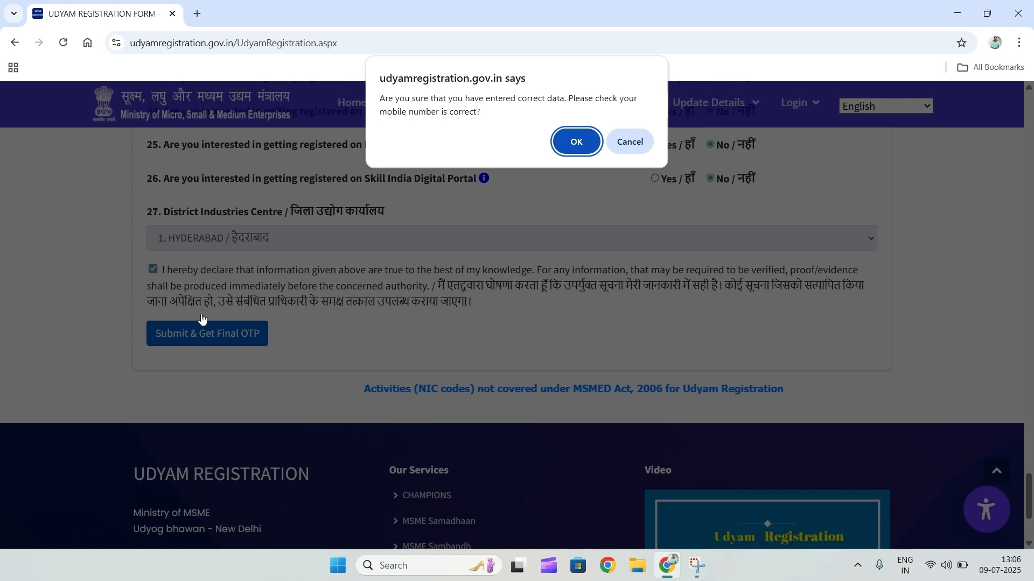
Confirm the data and mobile number, then fill in the captcha verification code and received OTP.
{"action": "left_click", "coordinate": [576, 142]}
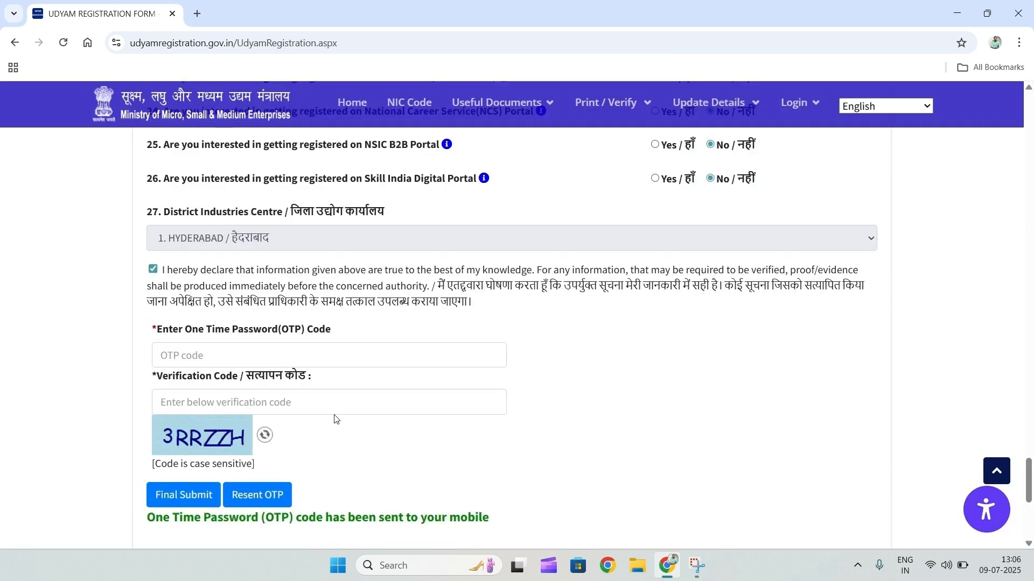
{"action": "left_click", "coordinate": [341, 406]}
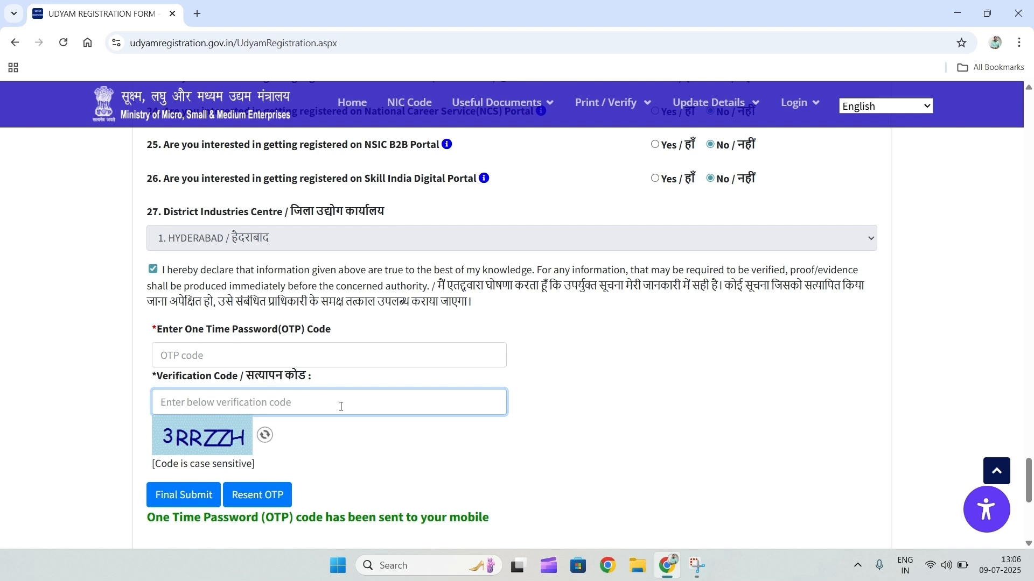
{"action": "type", "text": "3RR"}
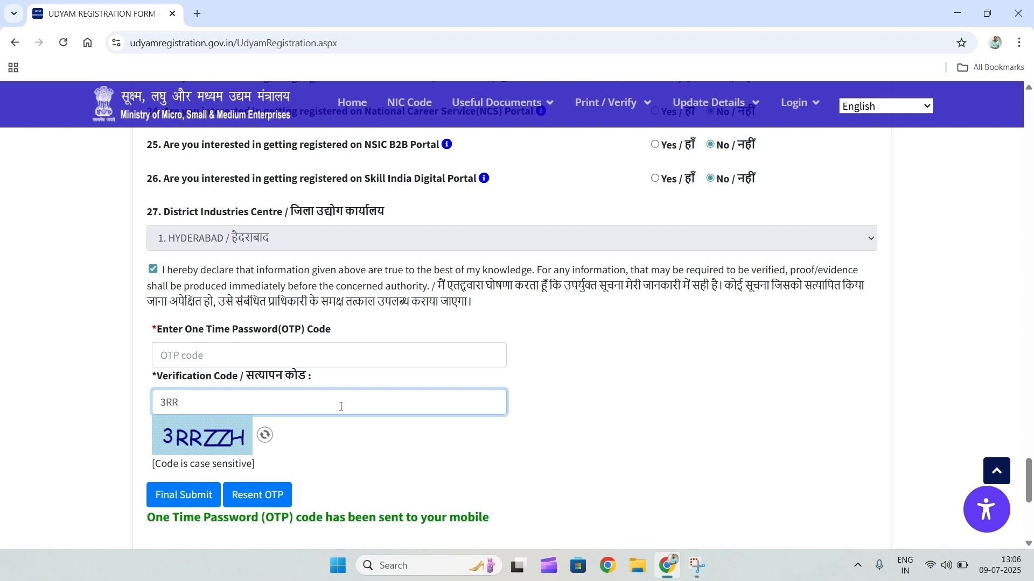
{"action": "type", "text": "ZZH"}
{"action": "left_click", "coordinate": [306, 349]}
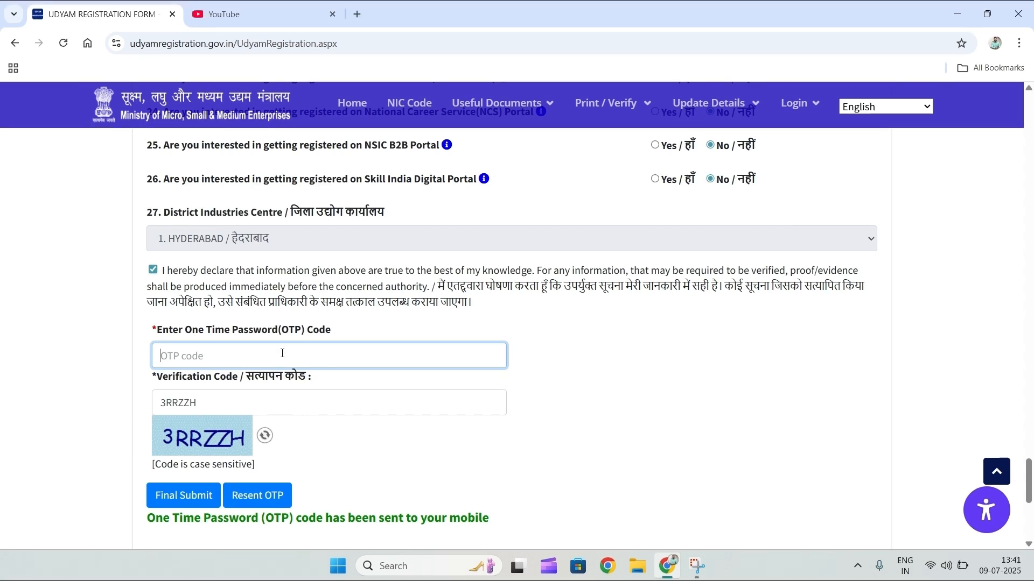
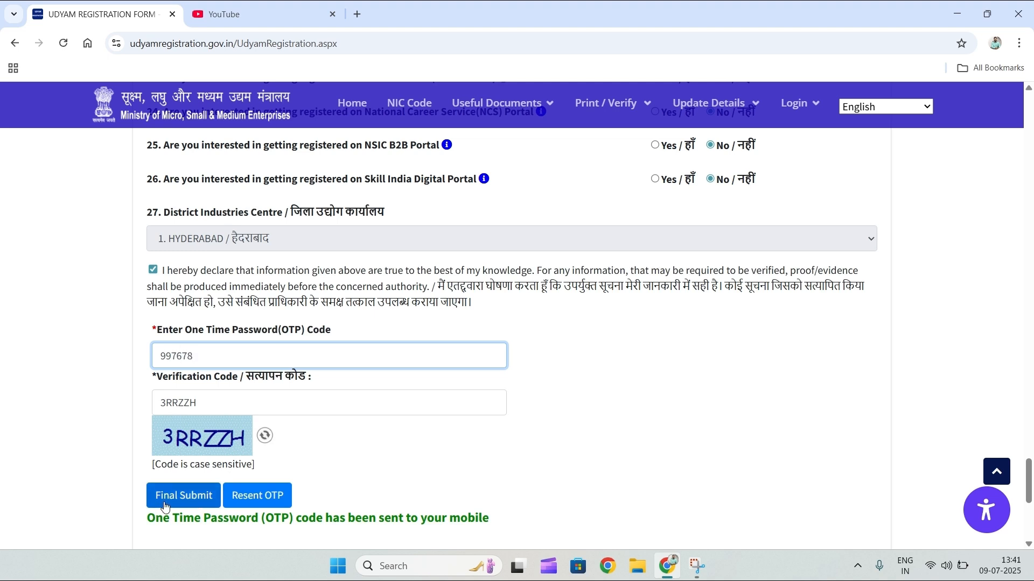
Final-submit the registration and acknowledge both confirmations to receive the Udyam Registration Number.
{"action": "left_click", "coordinate": [165, 505]}
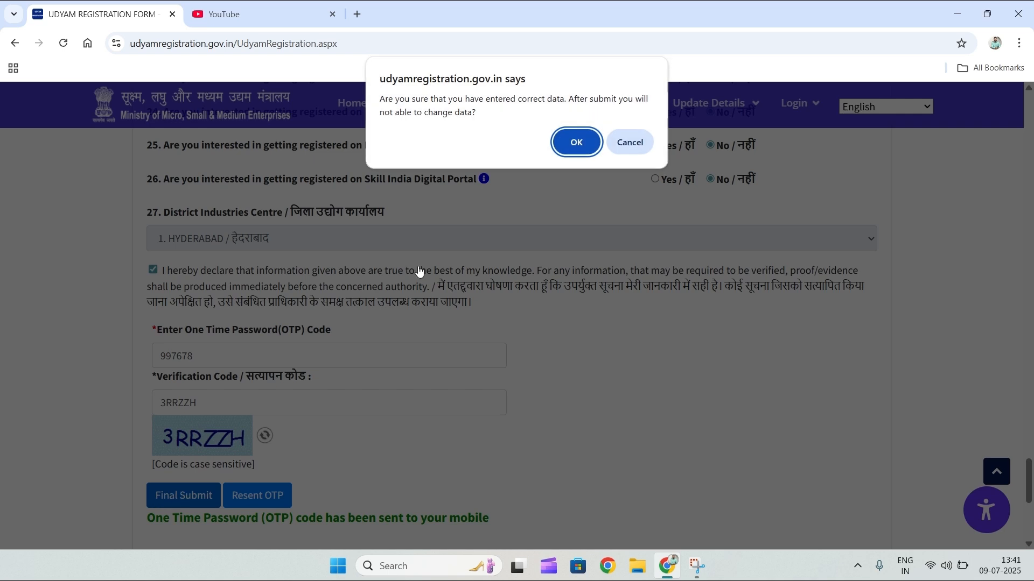
{"action": "left_click", "coordinate": [577, 143]}
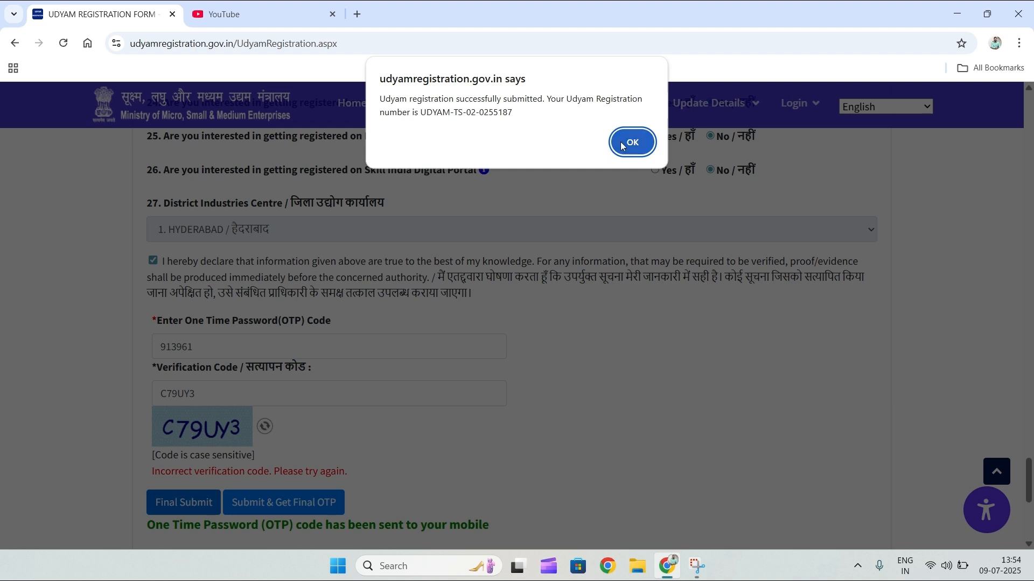
{"action": "left_click", "coordinate": [631, 142]}
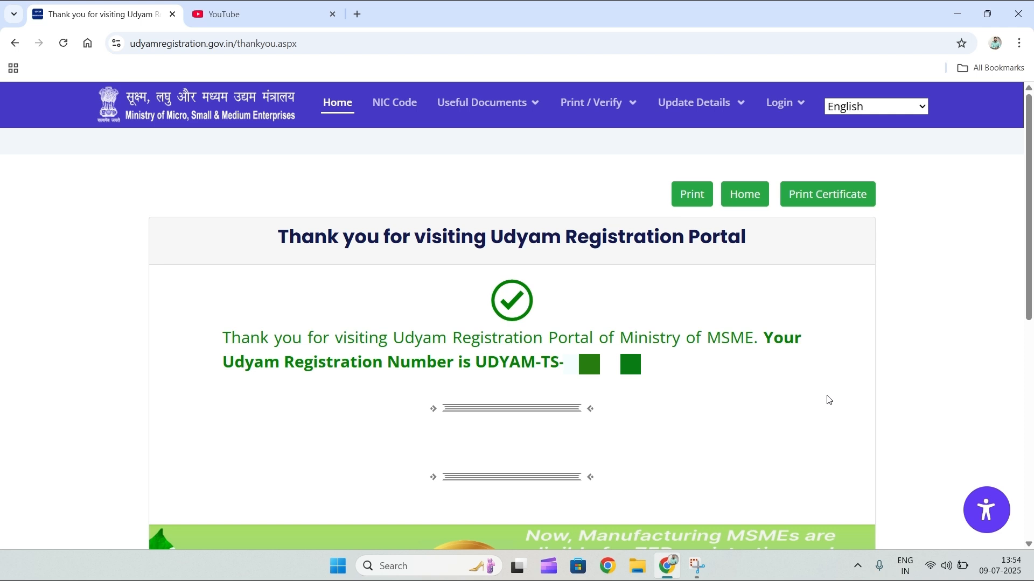
Go to Print Udyam Certificate from the Print / Verify menu on the home page.
{"action": "scroll", "coordinate": [506, 153], "scroll_direction": "down", "scroll_amount": 1}
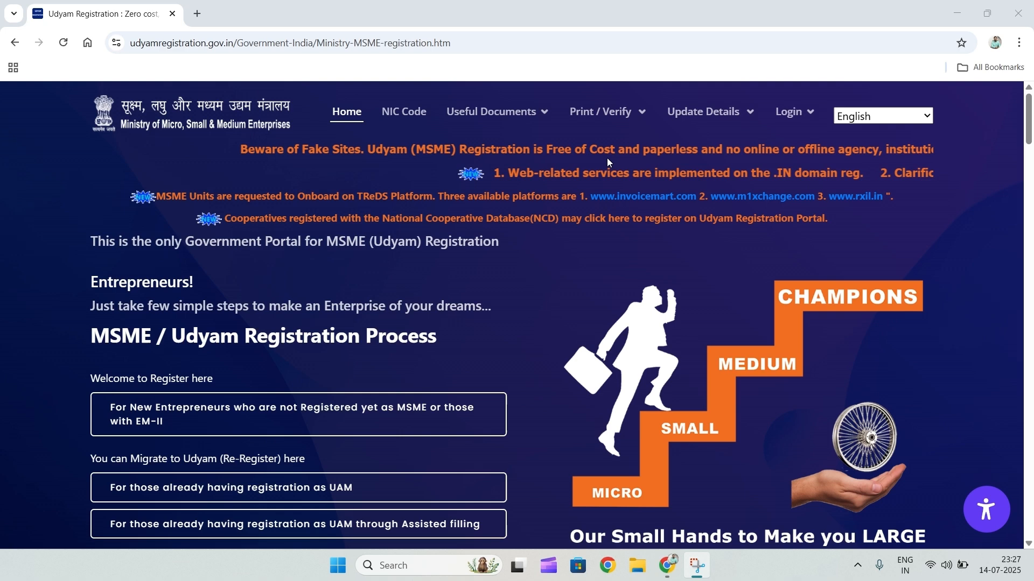
{"action": "mouse_move", "coordinate": [619, 115]}
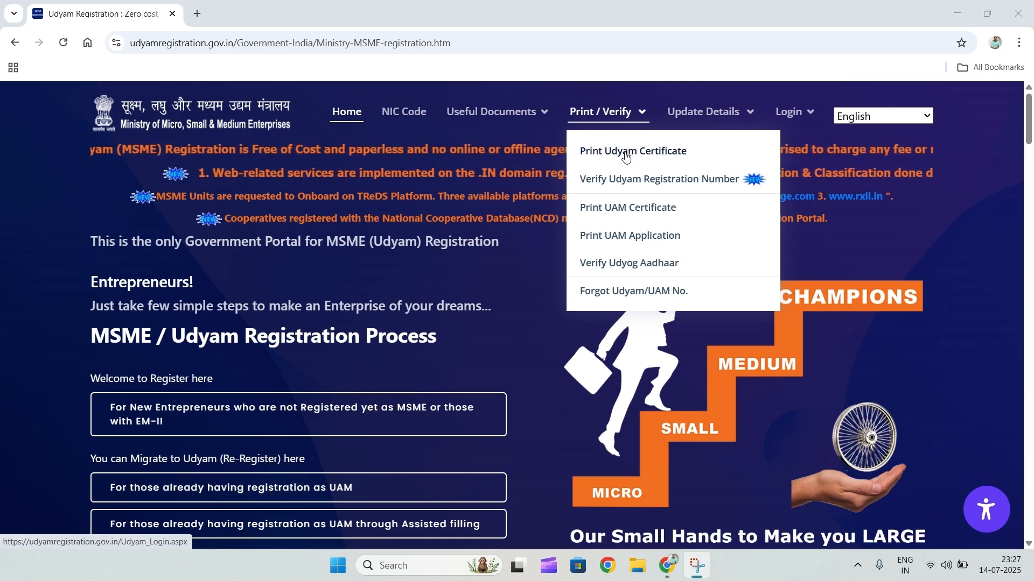
{"action": "left_click", "coordinate": [625, 155]}
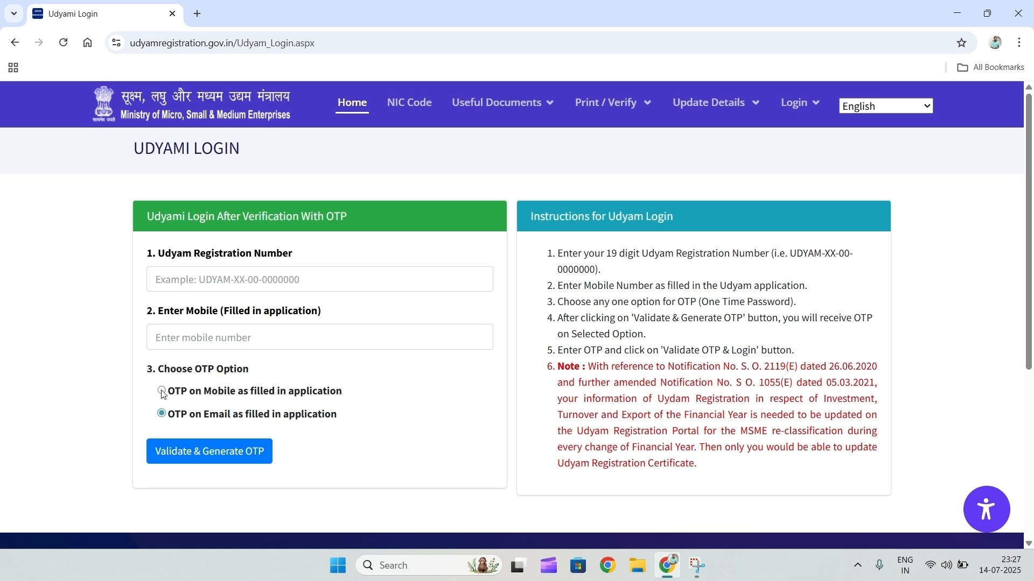
Log in as Udyami using an OTP sent to the registered mobile.
{"action": "left_click", "coordinate": [162, 393]}
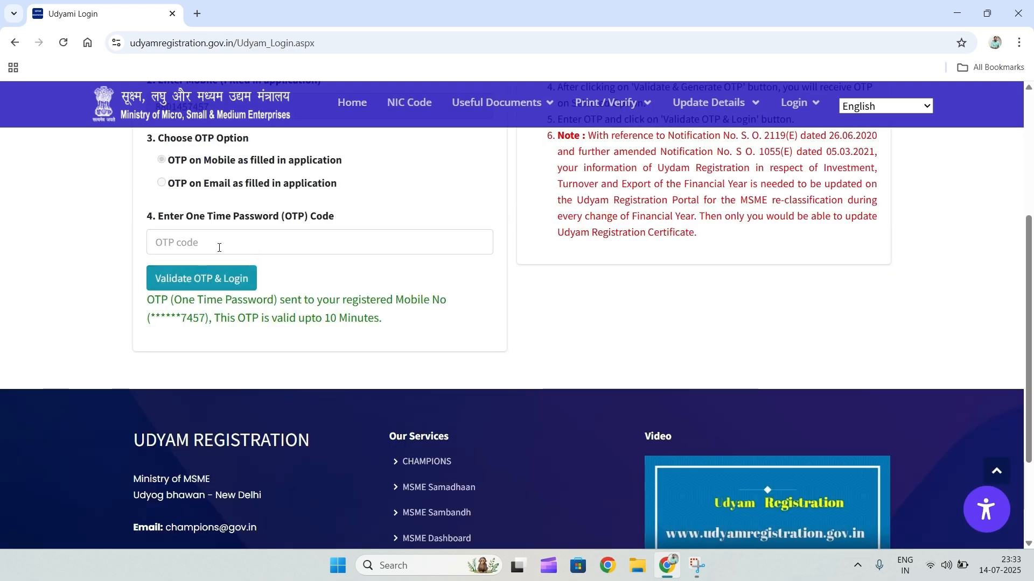
{"action": "left_click", "coordinate": [222, 237]}
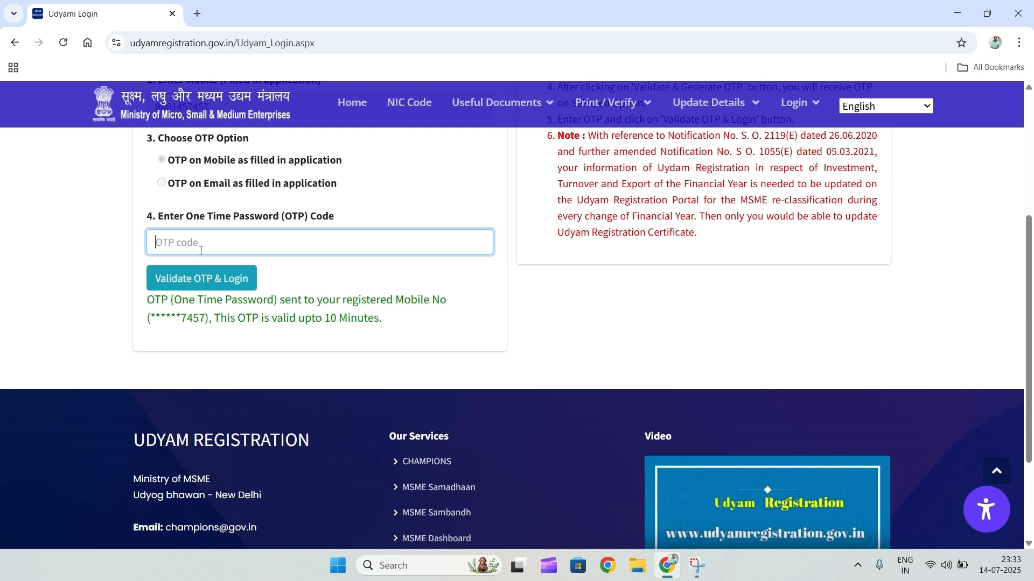
{"action": "left_click", "coordinate": [202, 278]}
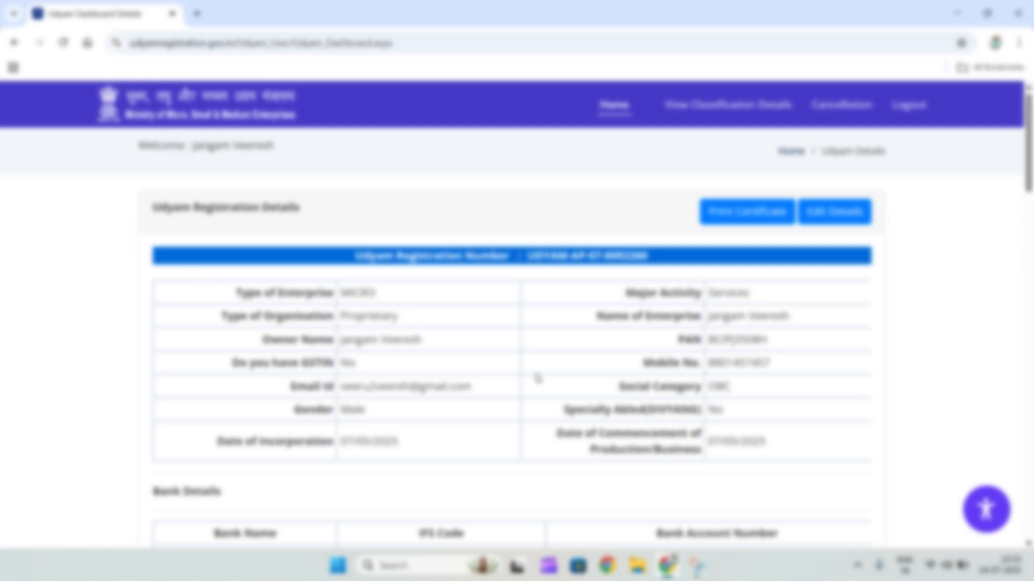
Review the dashboard's registration details, then open the printable Udyam Registration Certificate.
{"action": "scroll", "coordinate": [548, 341], "scroll_direction": "down", "scroll_amount": 9}
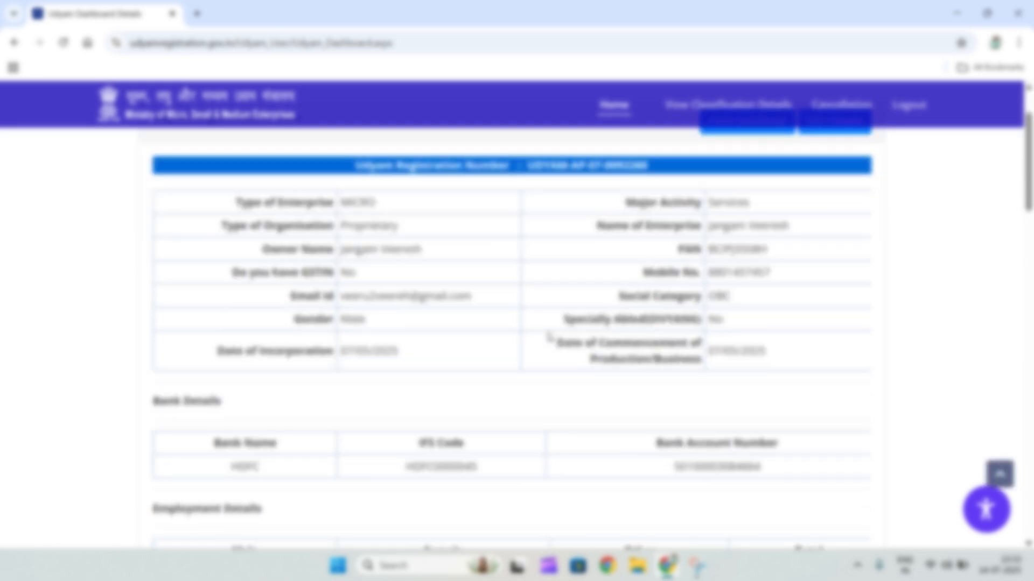
{"action": "scroll", "coordinate": [560, 299], "scroll_direction": "down", "scroll_amount": 15}
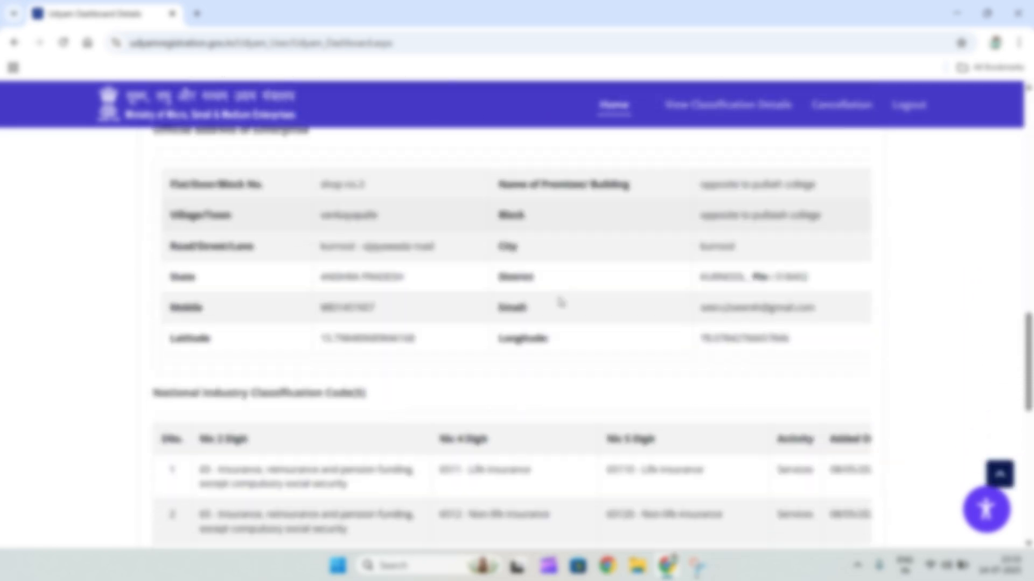
{"action": "scroll", "coordinate": [560, 303], "scroll_direction": "down", "scroll_amount": 3}
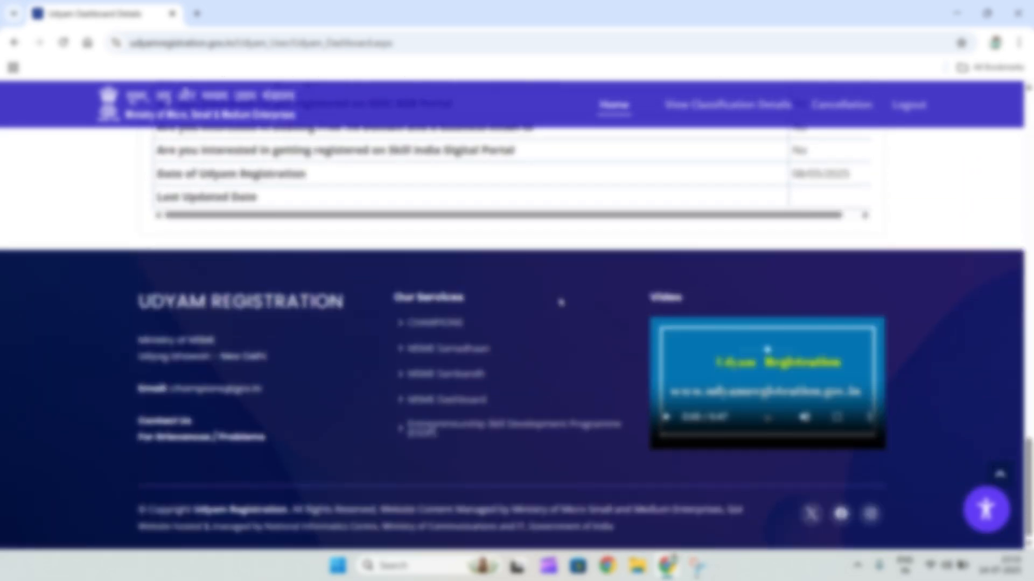
{"action": "scroll", "coordinate": [561, 300], "scroll_direction": "up", "scroll_amount": 2}
{"action": "scroll", "coordinate": [560, 310], "scroll_direction": "up", "scroll_amount": 20}
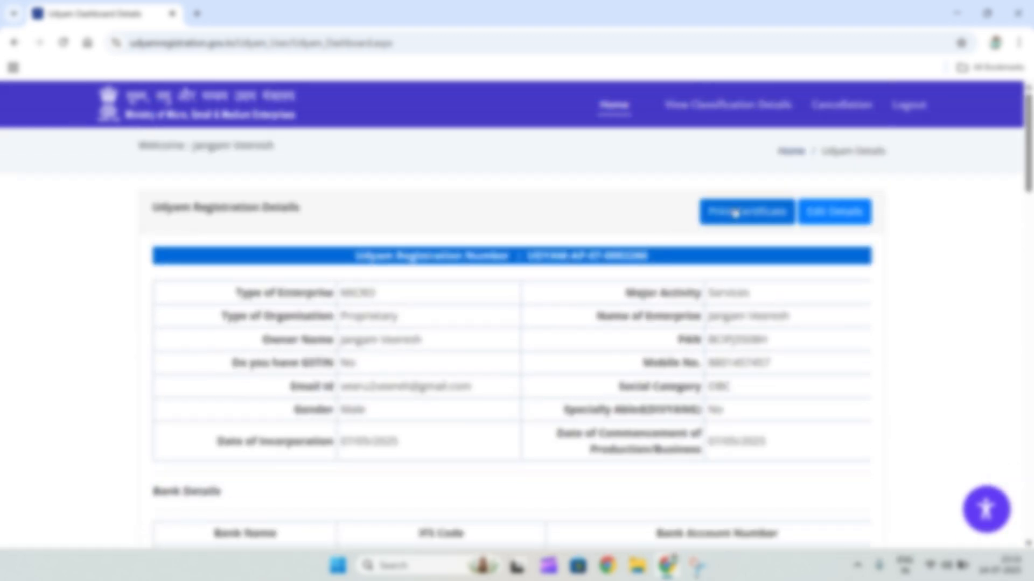
{"action": "left_click", "coordinate": [735, 212]}
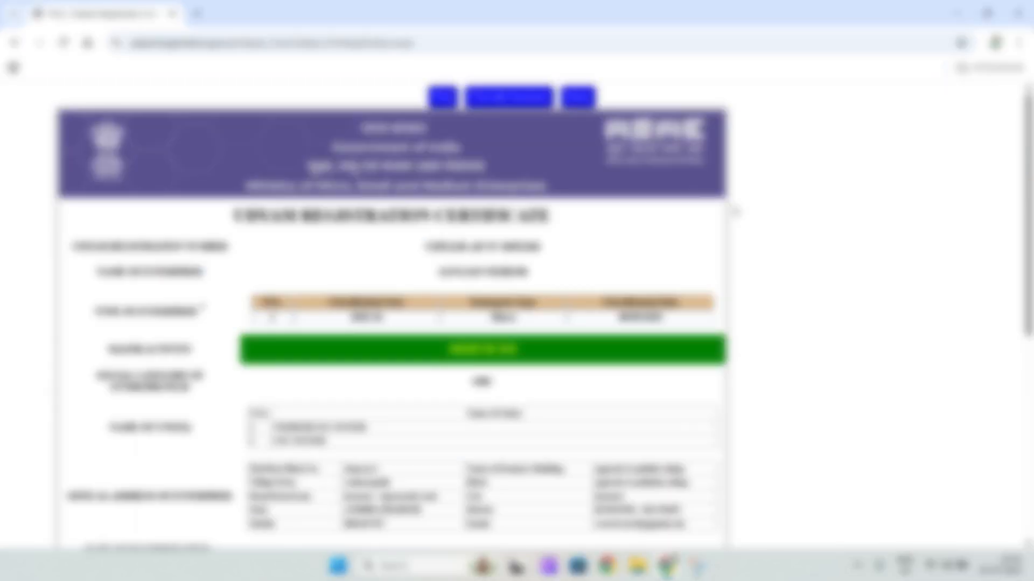
Look over the Udyam certificate and send it to print for a page preview.
{"action": "scroll", "coordinate": [611, 280], "scroll_direction": "down", "scroll_amount": 7}
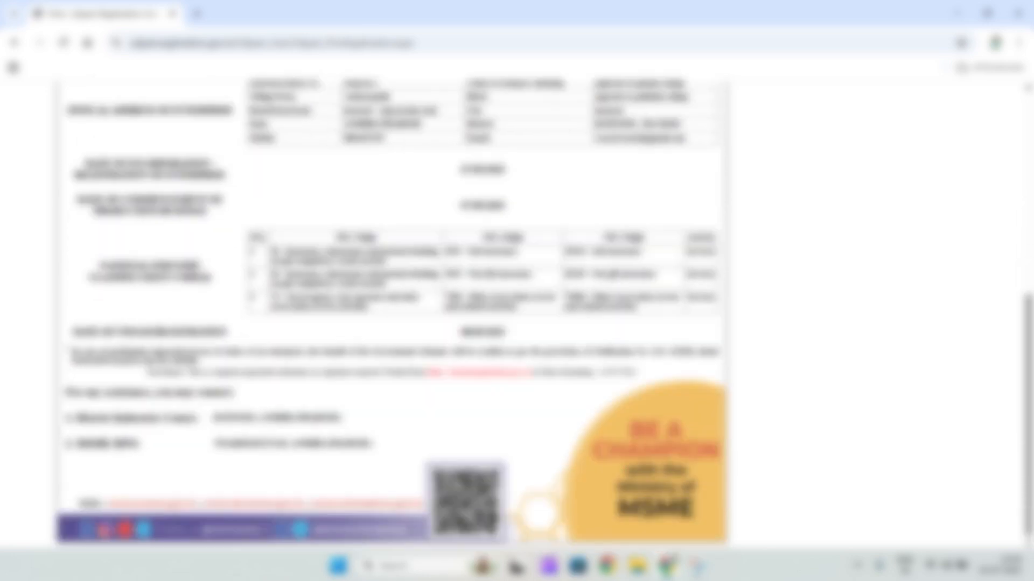
{"action": "scroll", "coordinate": [611, 280], "scroll_direction": "up", "scroll_amount": 7}
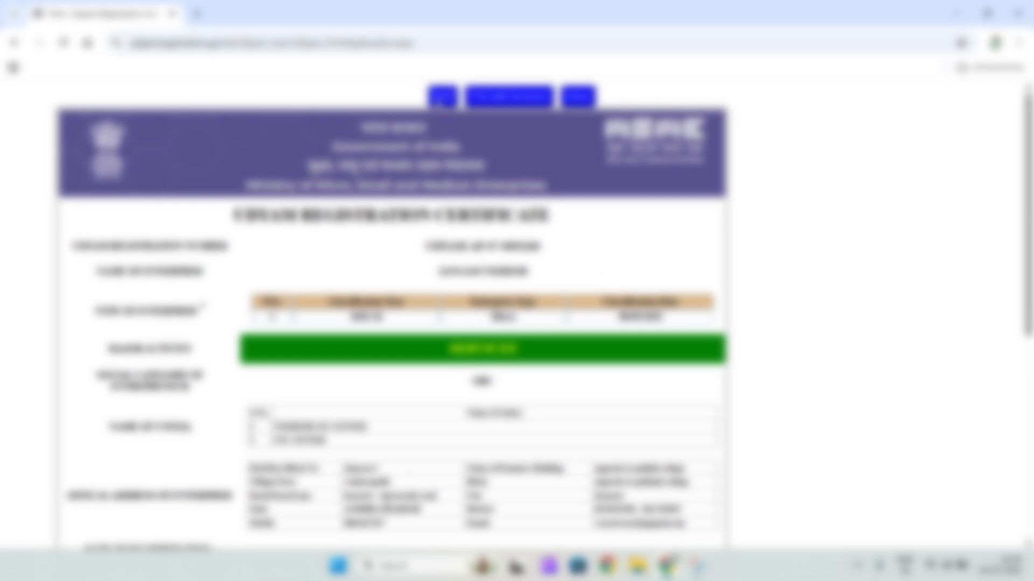
{"action": "left_click", "coordinate": [442, 99]}
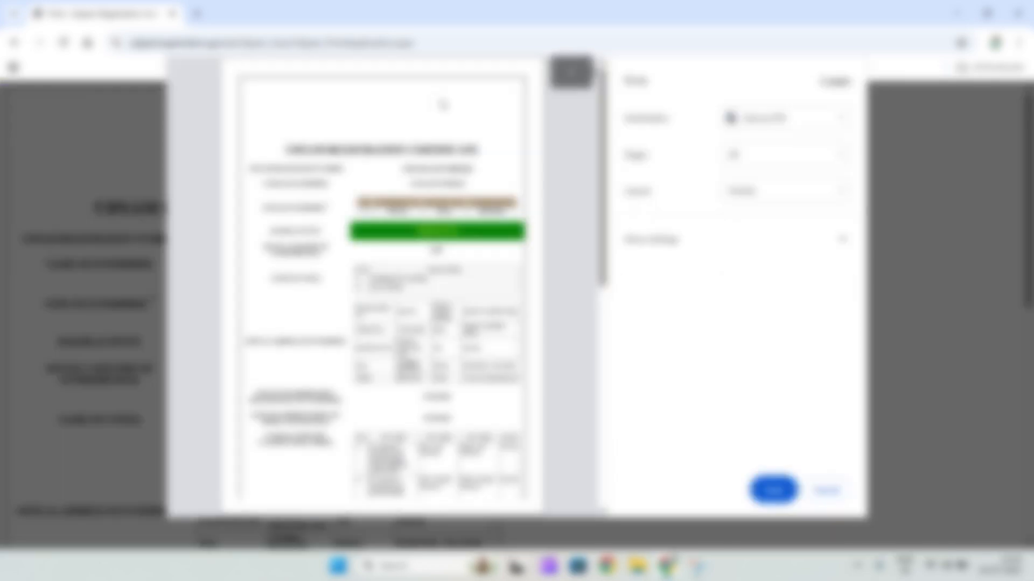